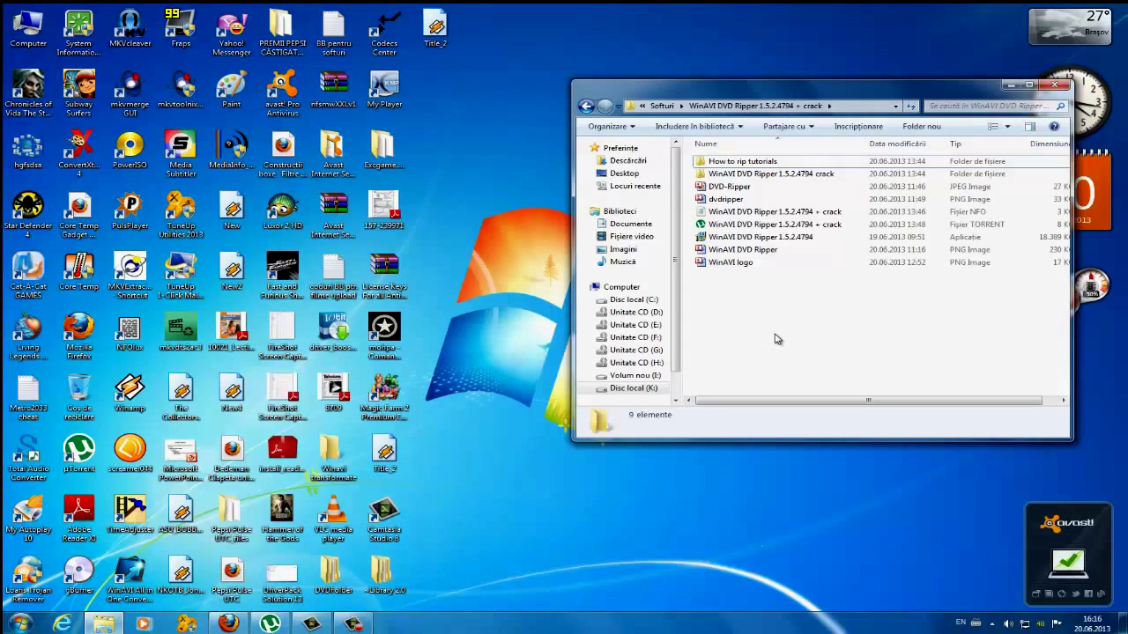
Install WinAVI DVD Ripper v1.5.2 in C:\Program Files\WinAVI\DVD Ripper and finish setup without running the program
left_click(742, 239)
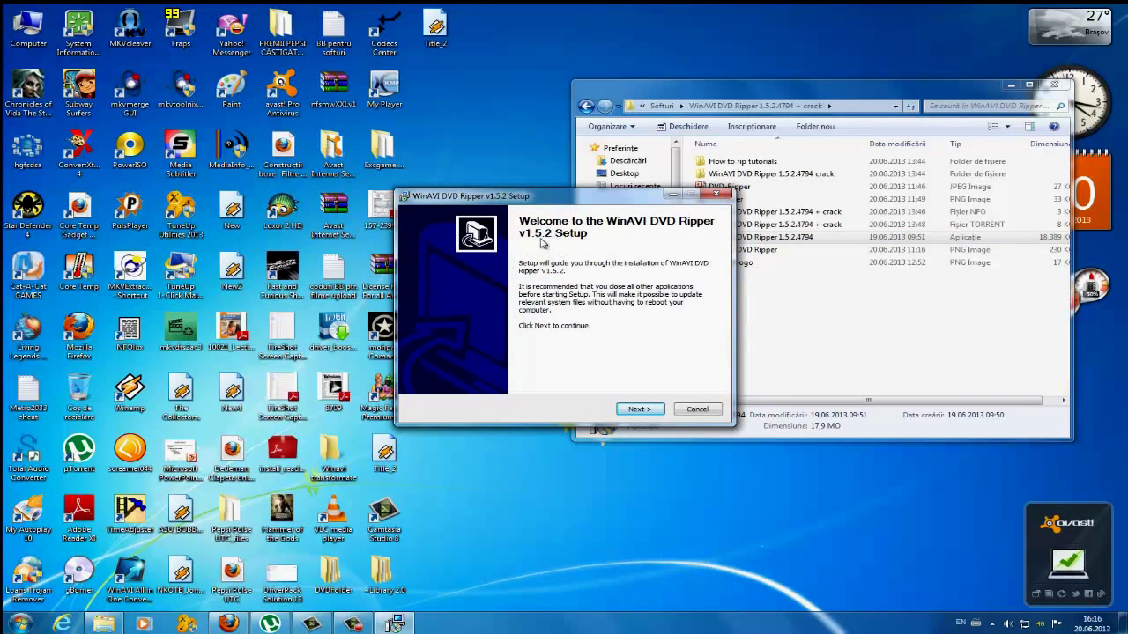
left_click(639, 409)
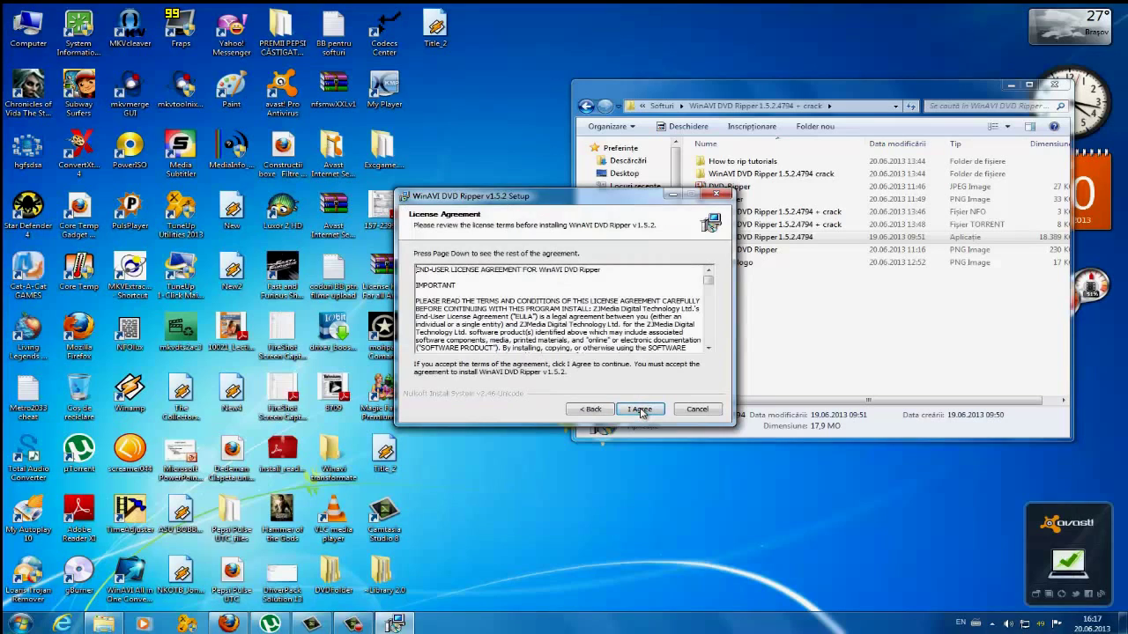
left_click(641, 411)
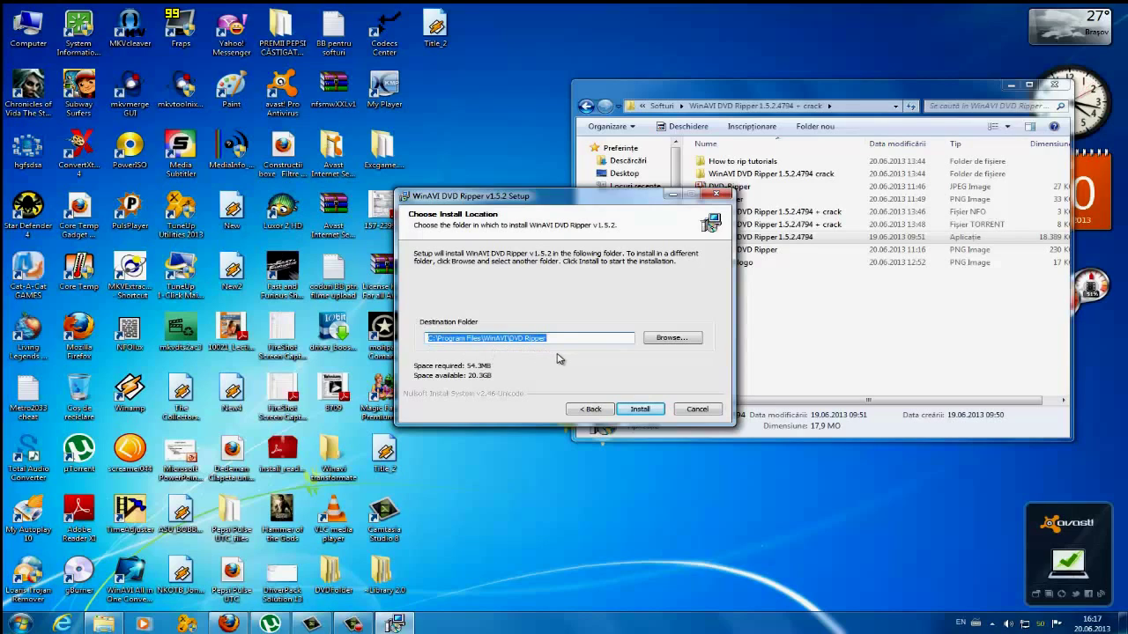
left_click(640, 410)
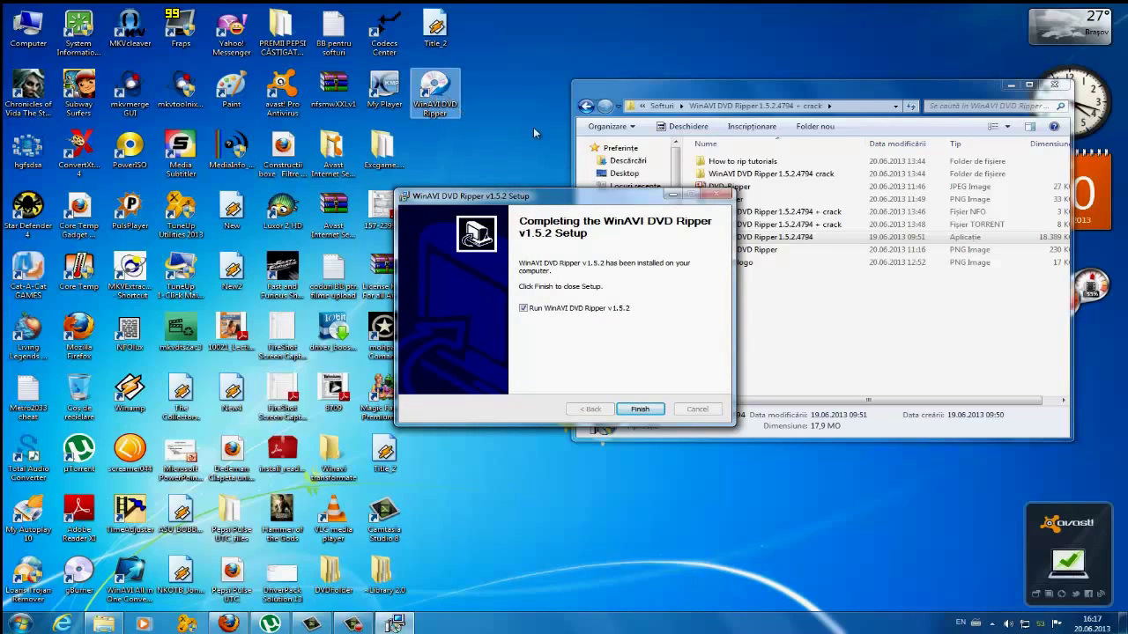
left_click(524, 309)
left_click(640, 411)
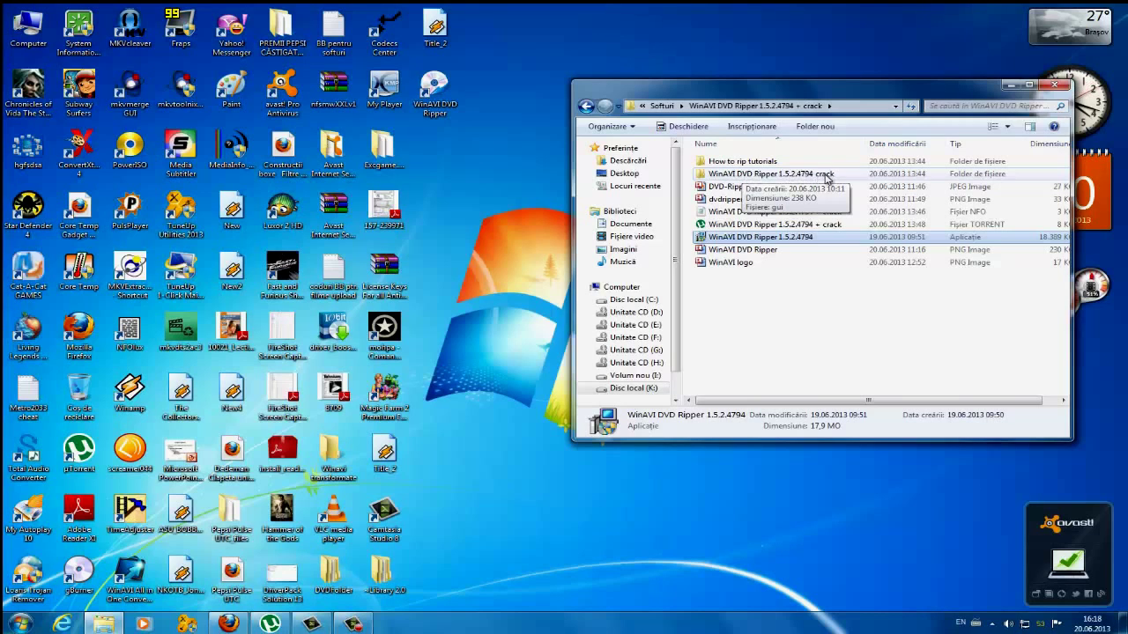
Copy the gui DLL file from the WinAVI DVD Ripper 1.5.2.4794 crack folder
left_click(747, 175)
double_click(746, 175)
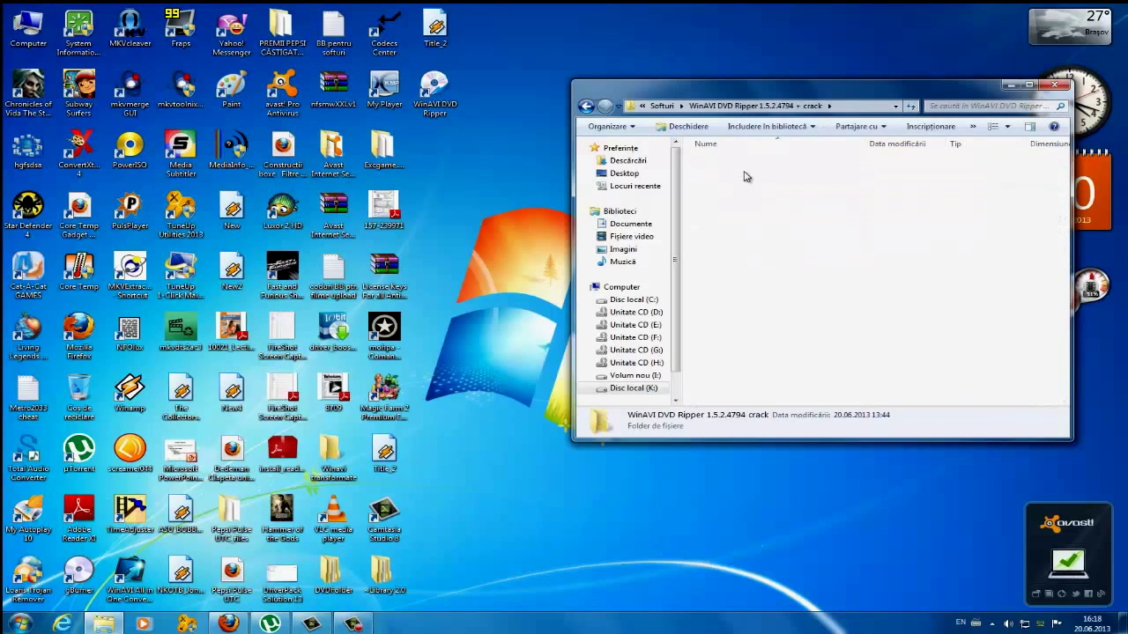
left_click(717, 164)
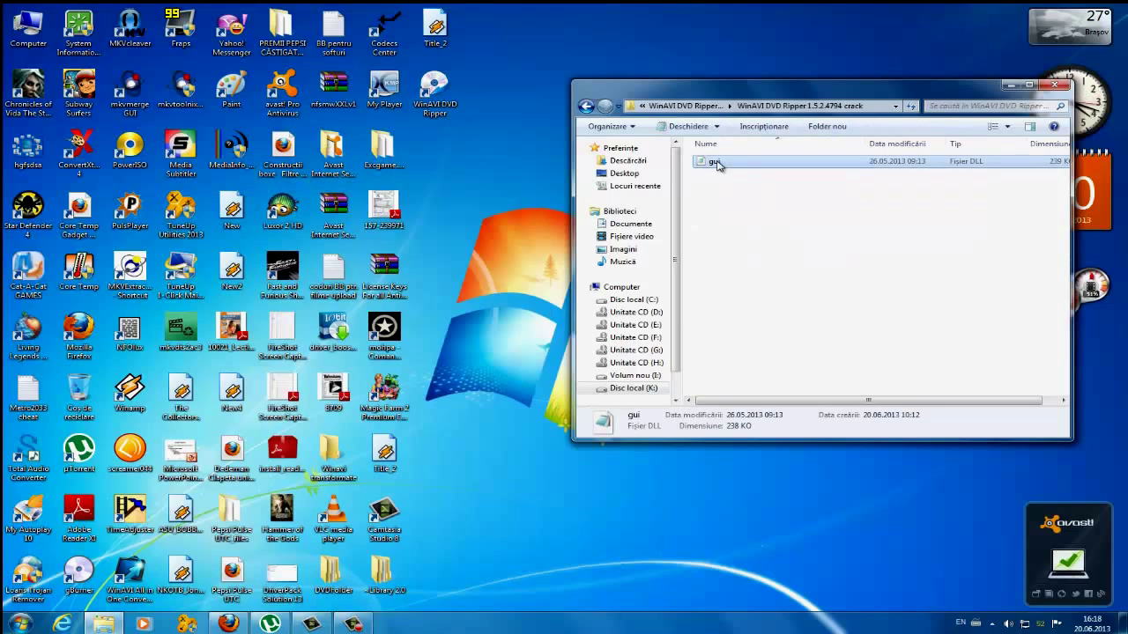
right_click(718, 166)
left_click(771, 344)
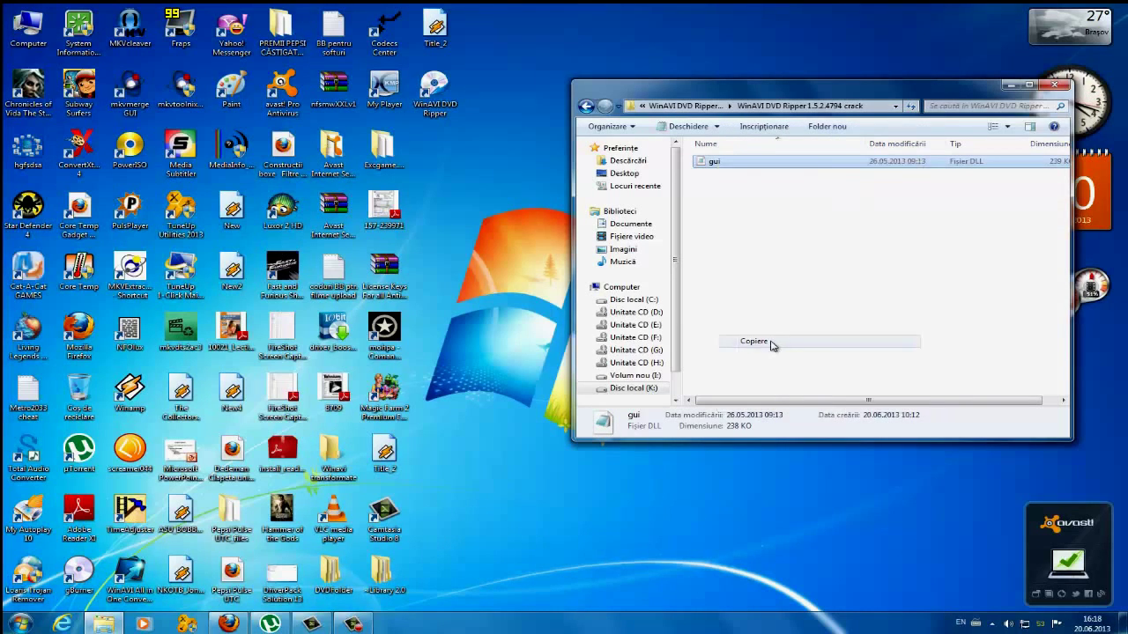
Open the bin folder of the installed program under Disc local (C:), Fișiere program, WinAVI, DVD Ripper, in a maximized window
left_click(623, 302)
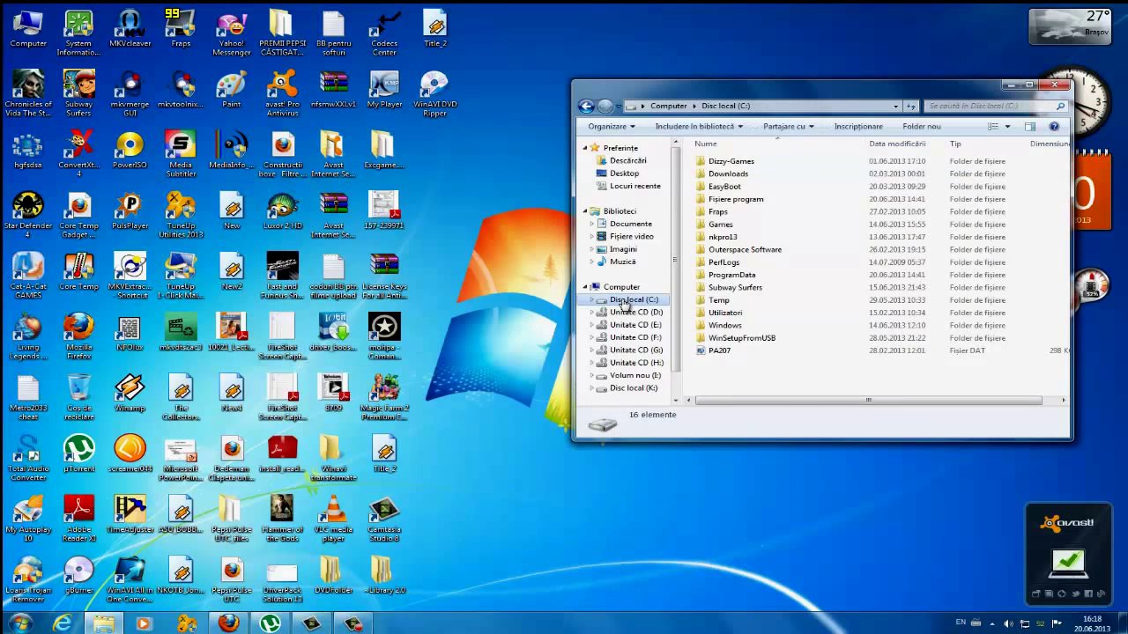
double_click(743, 200)
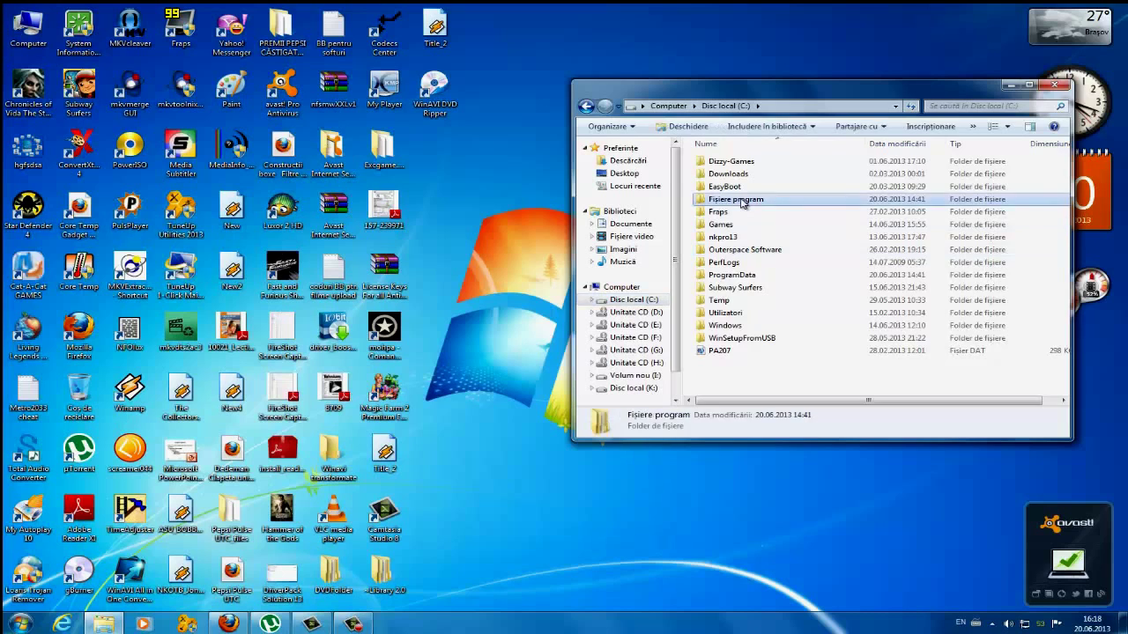
scroll(797, 316, "down", 6)
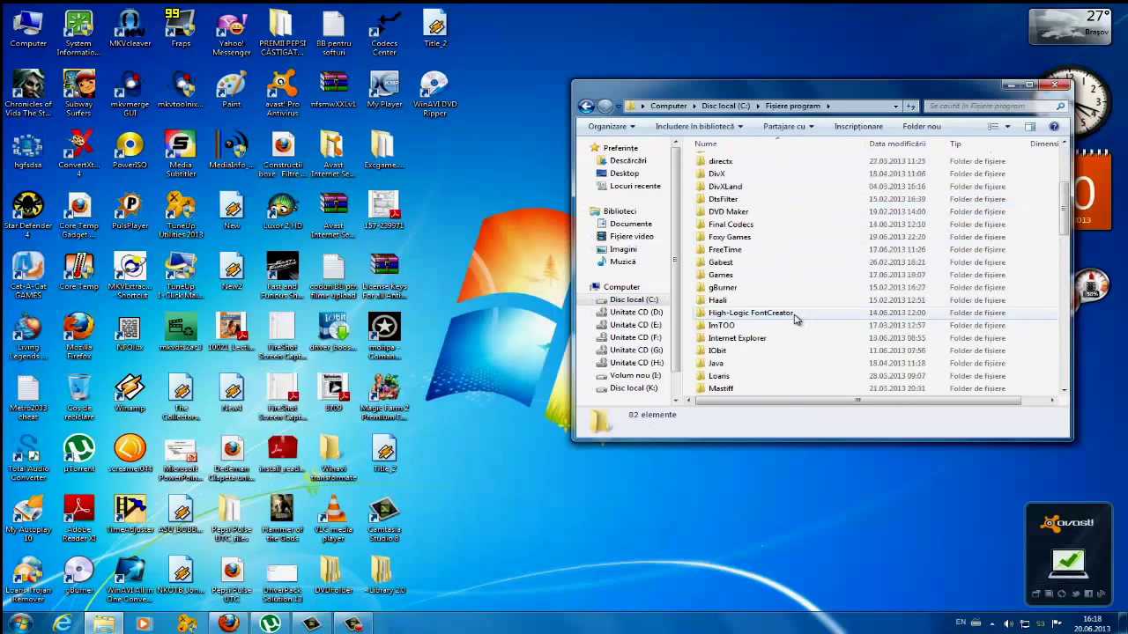
scroll(793, 319, "down", 10)
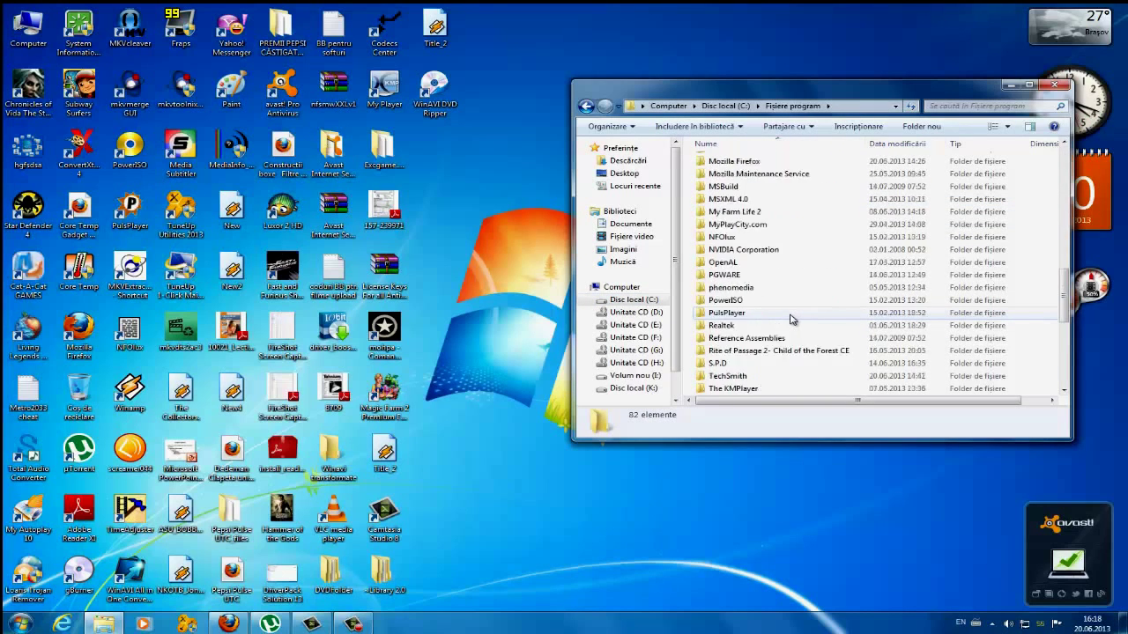
scroll(790, 319, "down", 1)
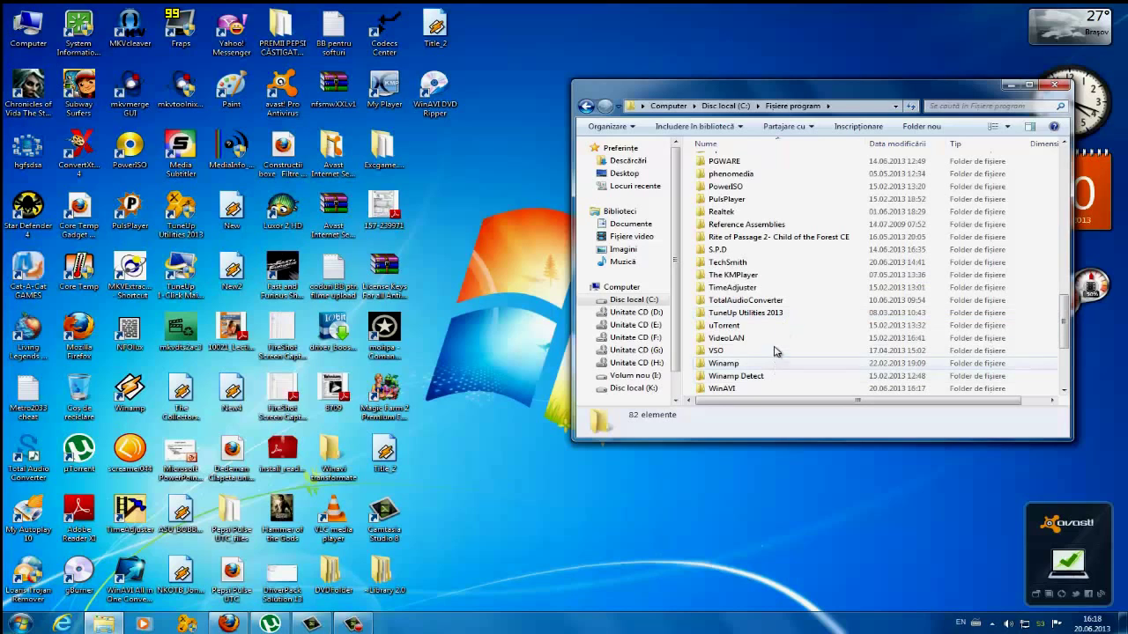
double_click(737, 389)
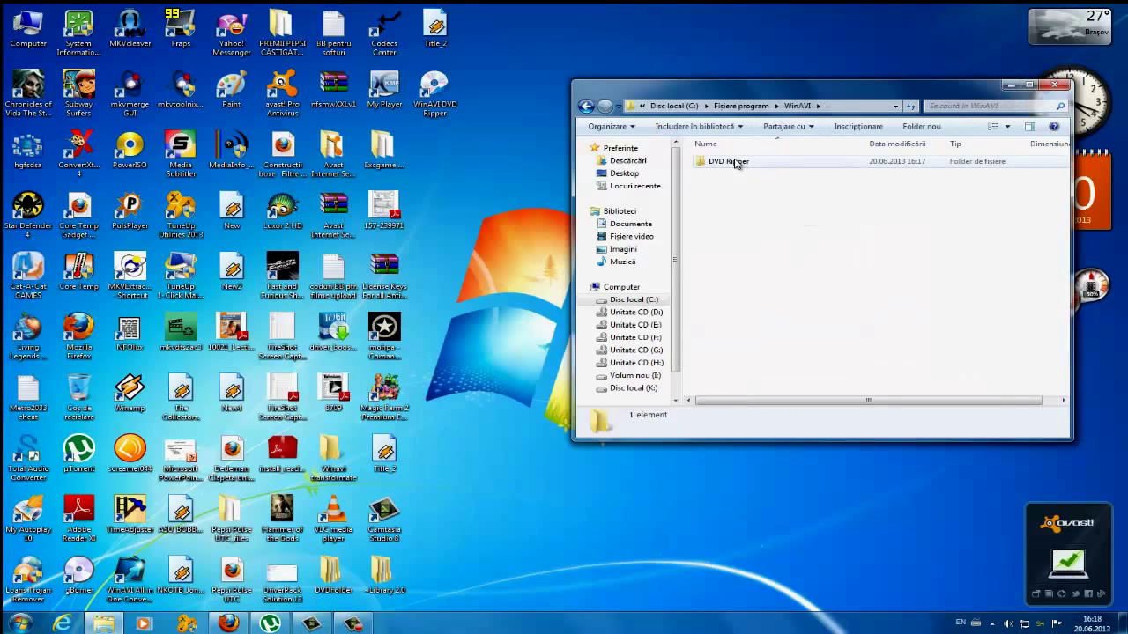
double_click(727, 162)
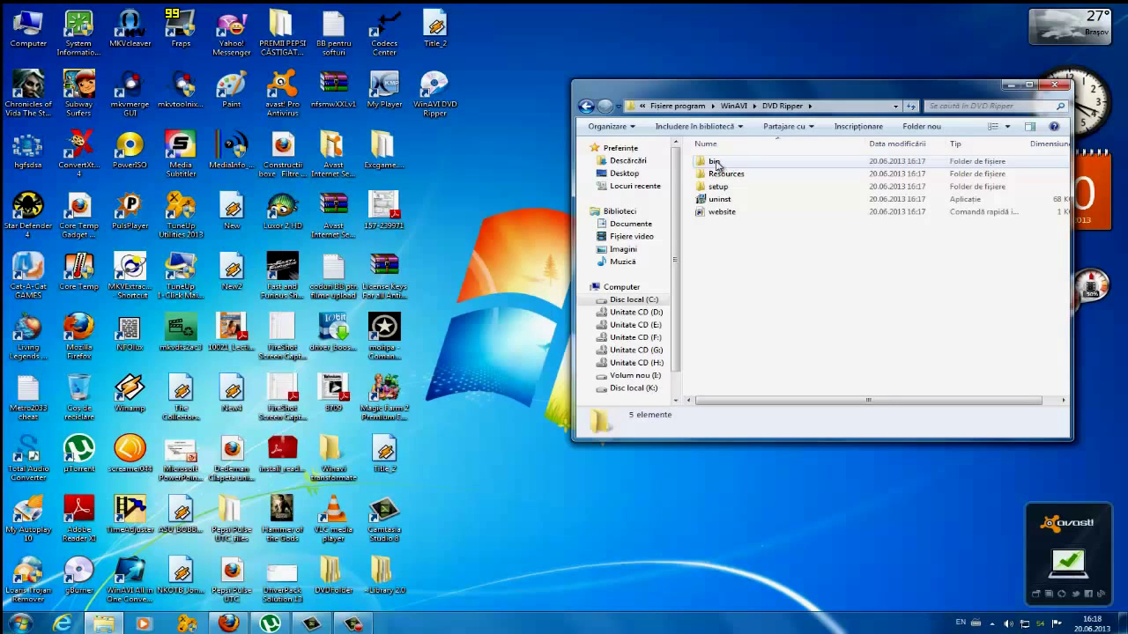
double_click(715, 162)
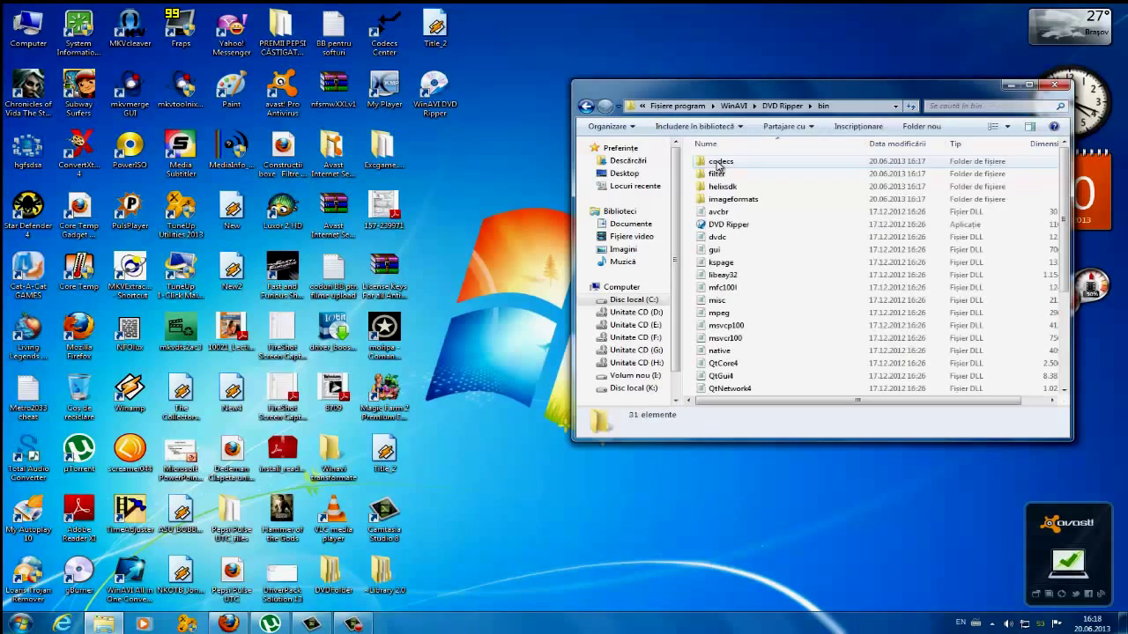
left_click(1028, 85)
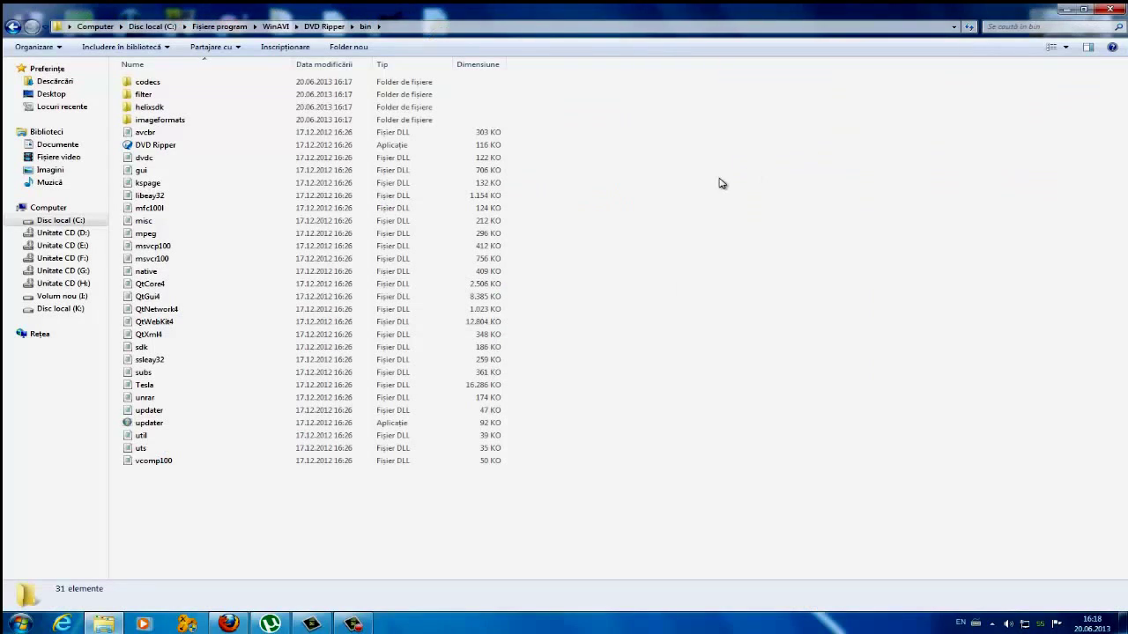
Paste the copied gui.dll into the bin folder, replacing the existing file and granting administrator permission
right_click(733, 157)
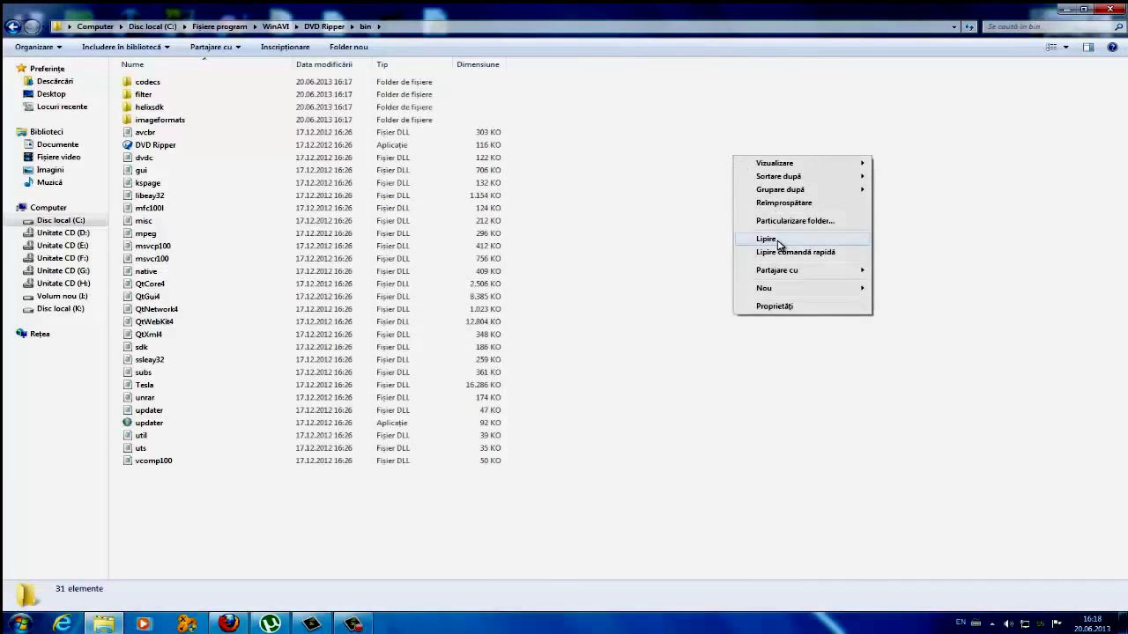
left_click(777, 240)
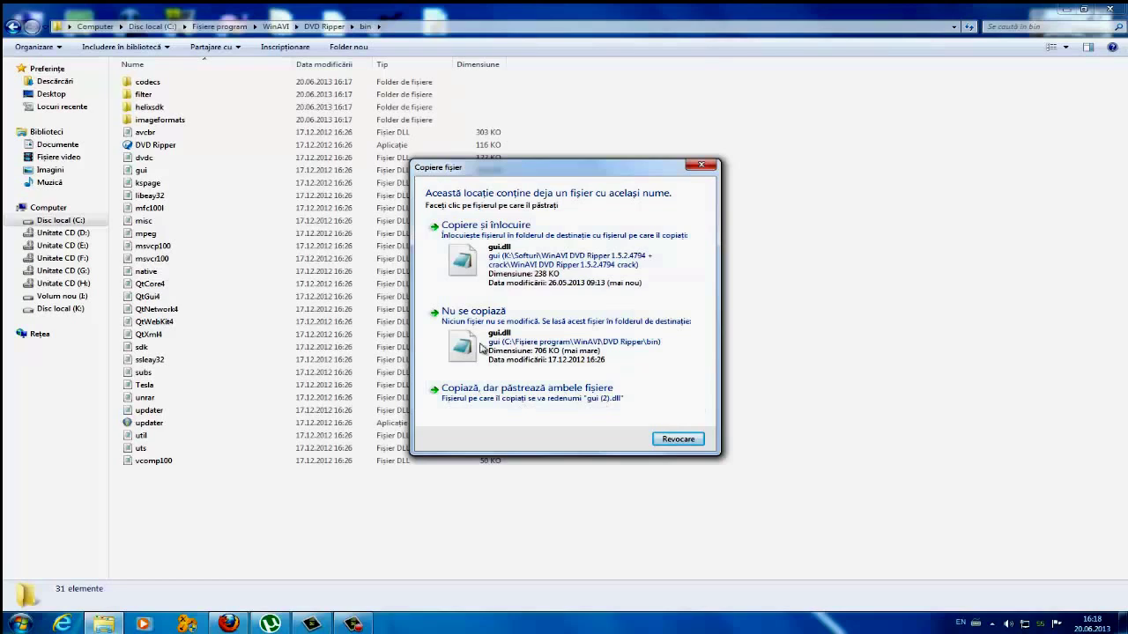
left_click(505, 247)
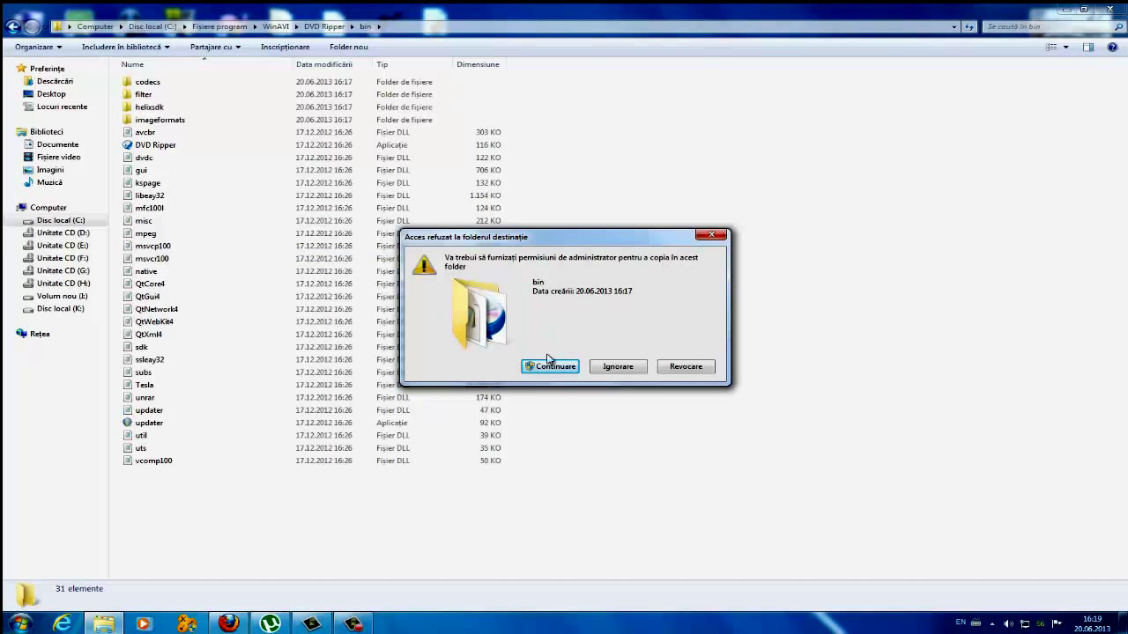
left_click(551, 367)
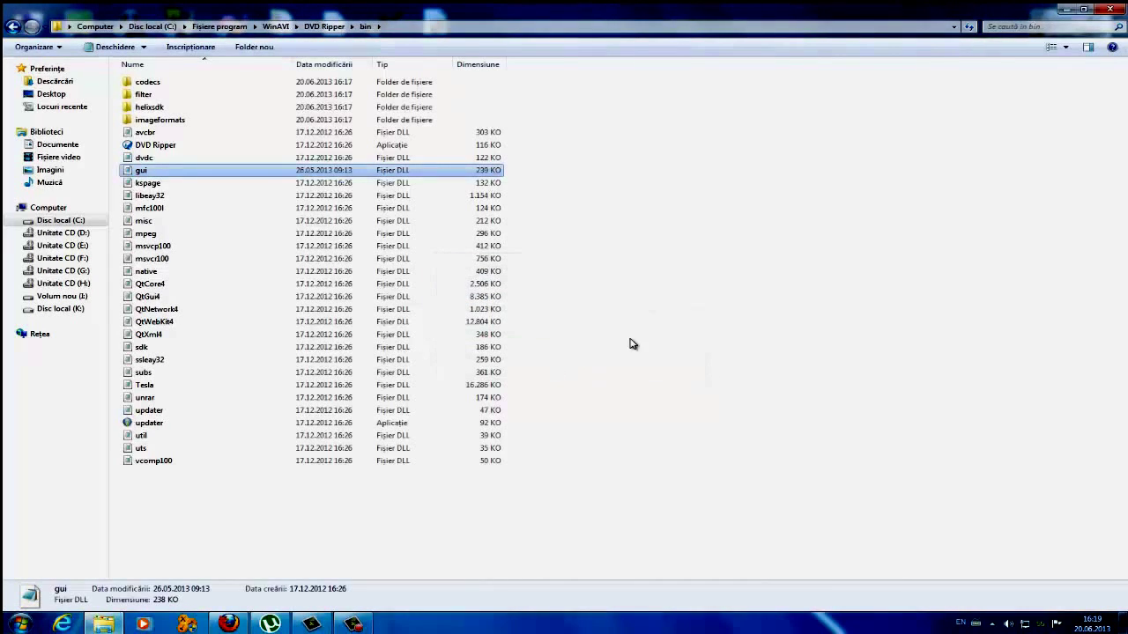
left_click(605, 247)
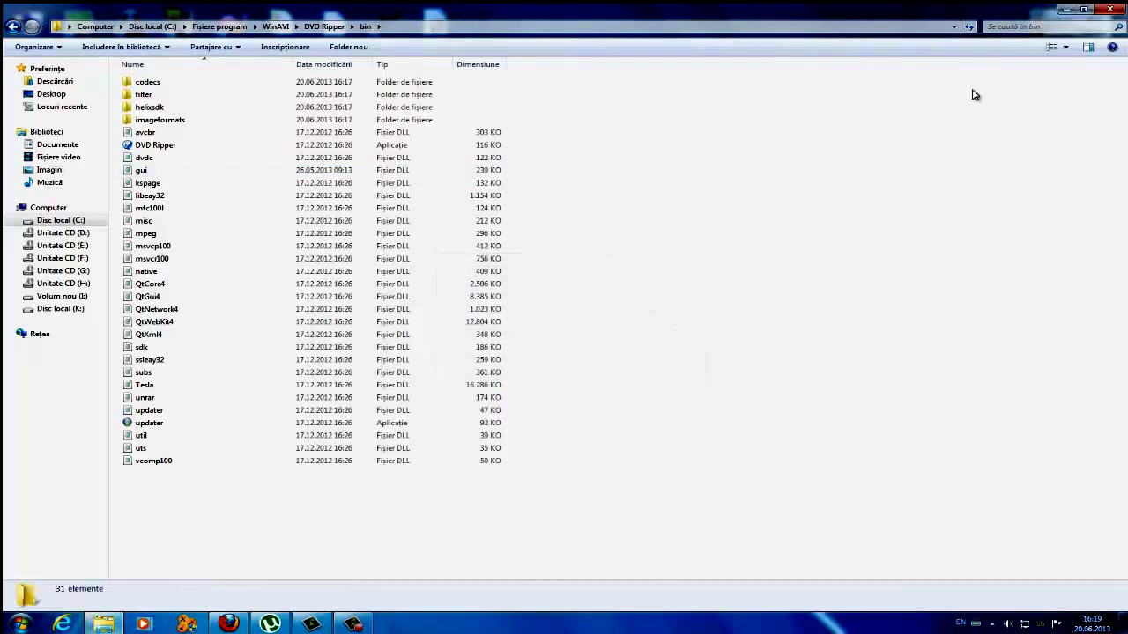
Close the folder window, then launch WinAVI DVD Ripper from the desktop and maximize it
left_click(1112, 10)
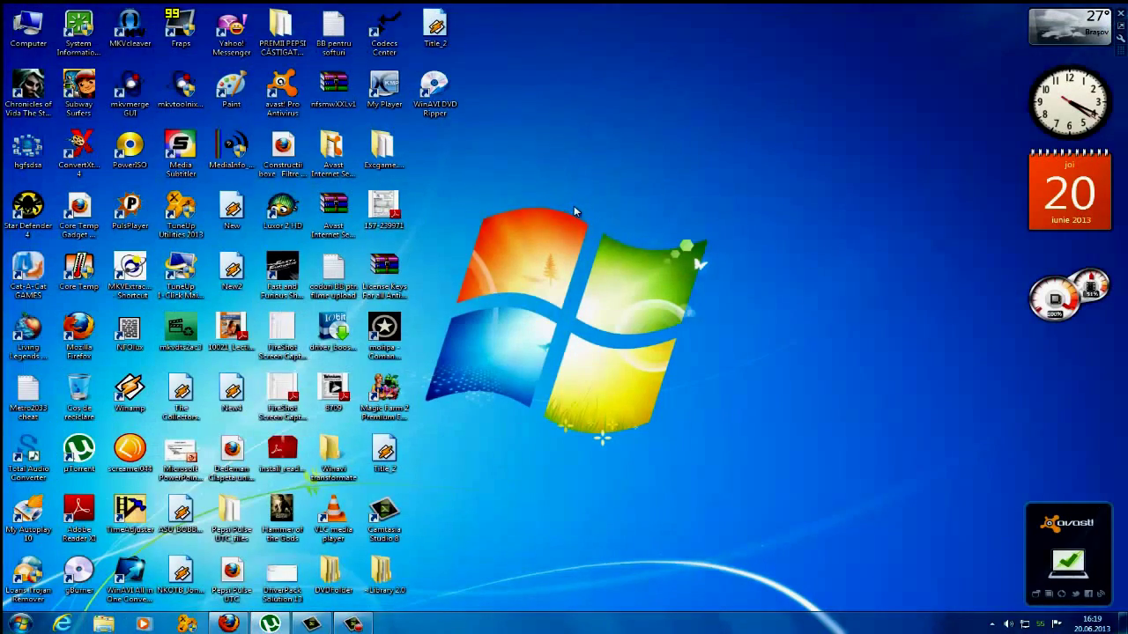
double_click(440, 104)
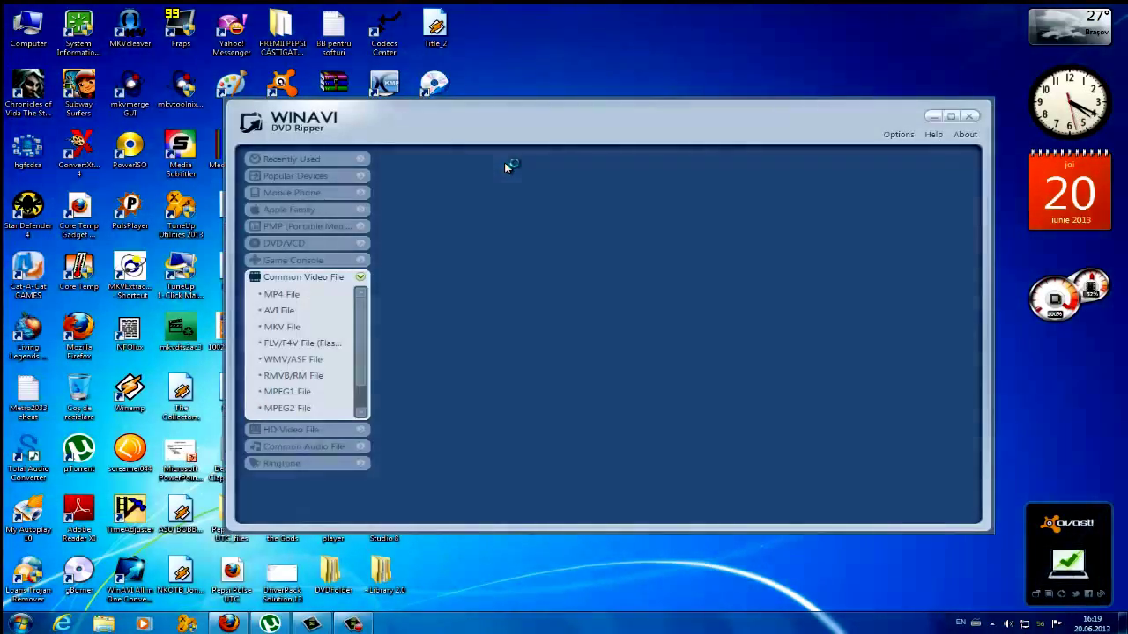
left_click(951, 116)
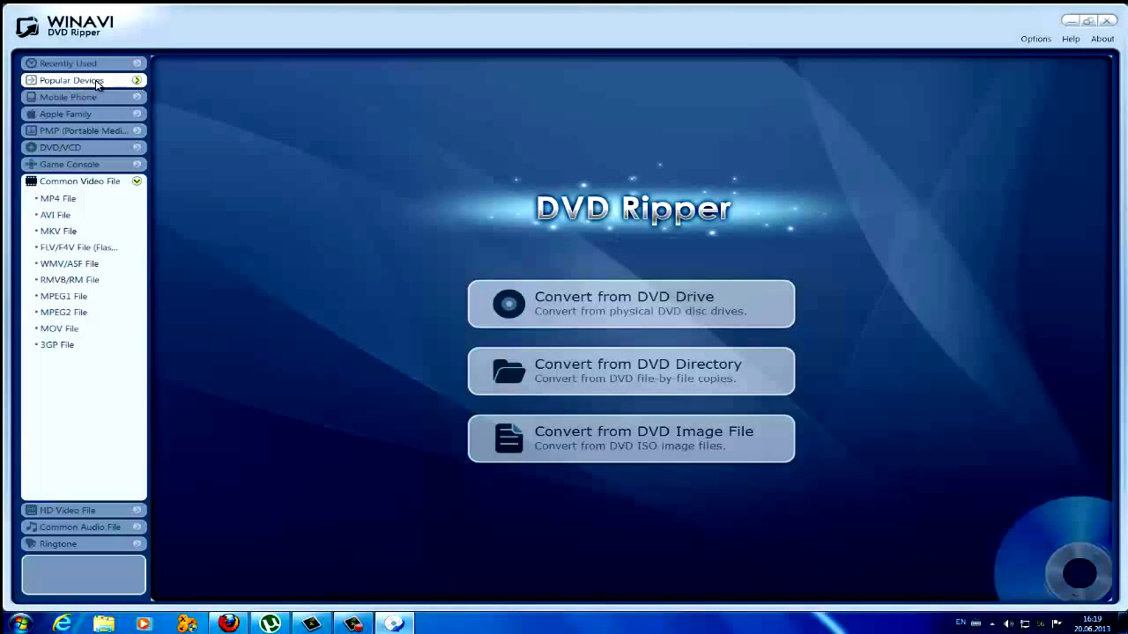
Examine the output formats in each category from Popular Devices through Common Audio File and Ringtone
left_click(136, 81)
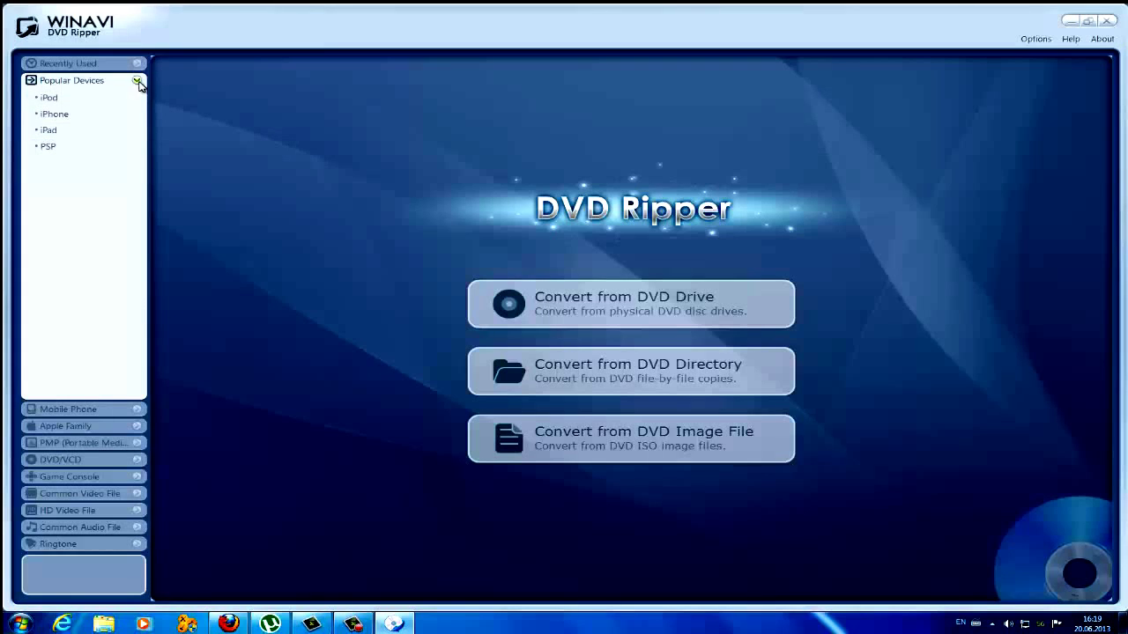
left_click(138, 410)
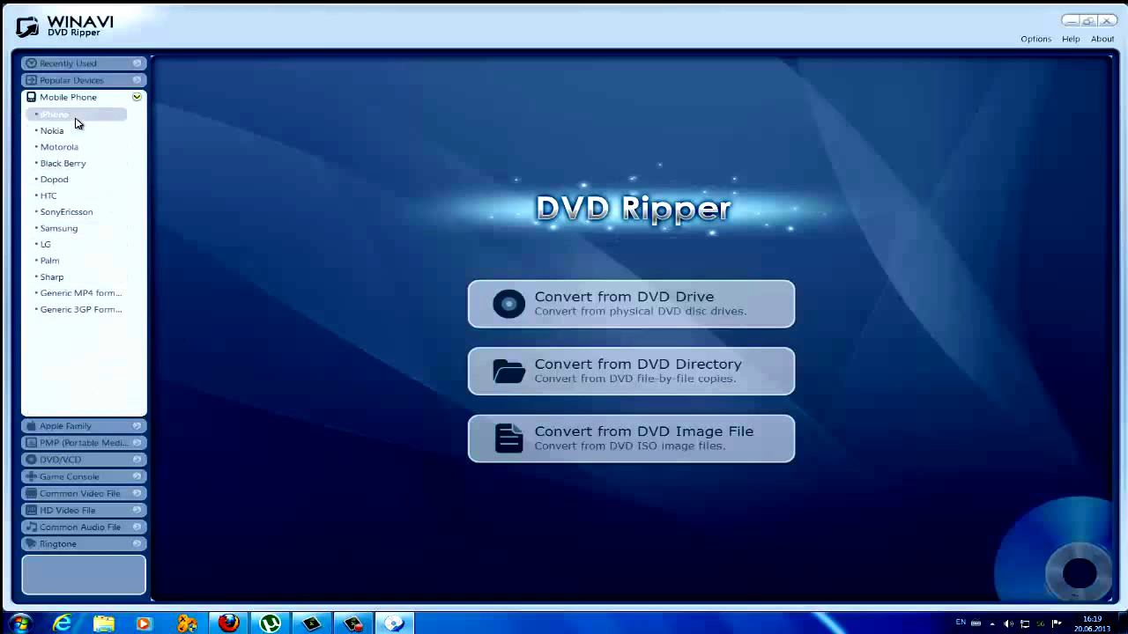
left_click(138, 426)
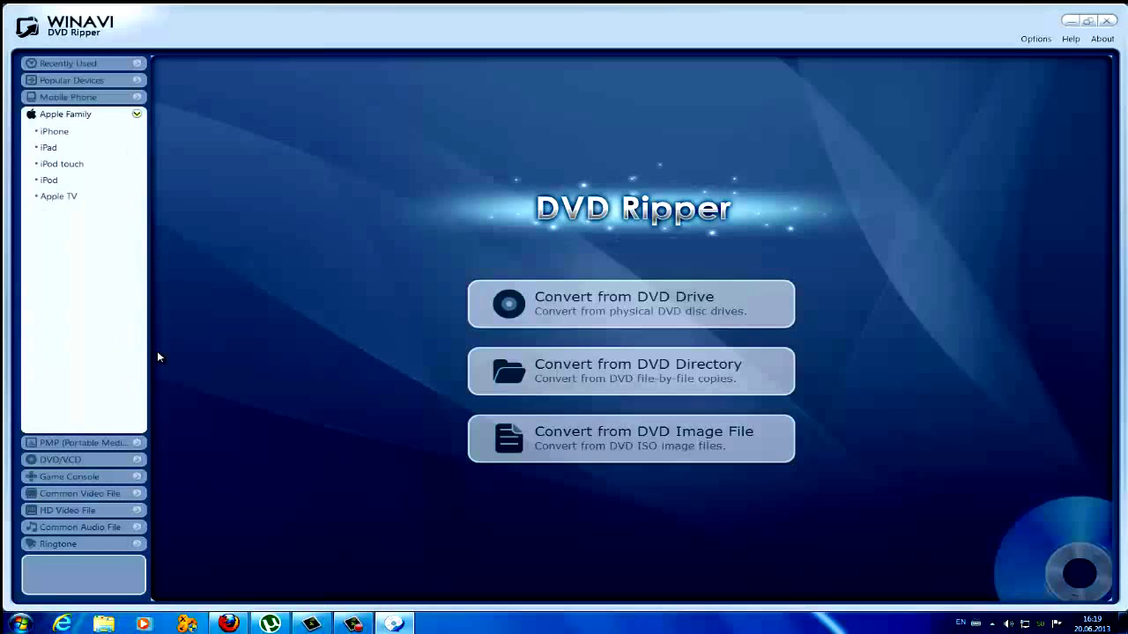
left_click(138, 444)
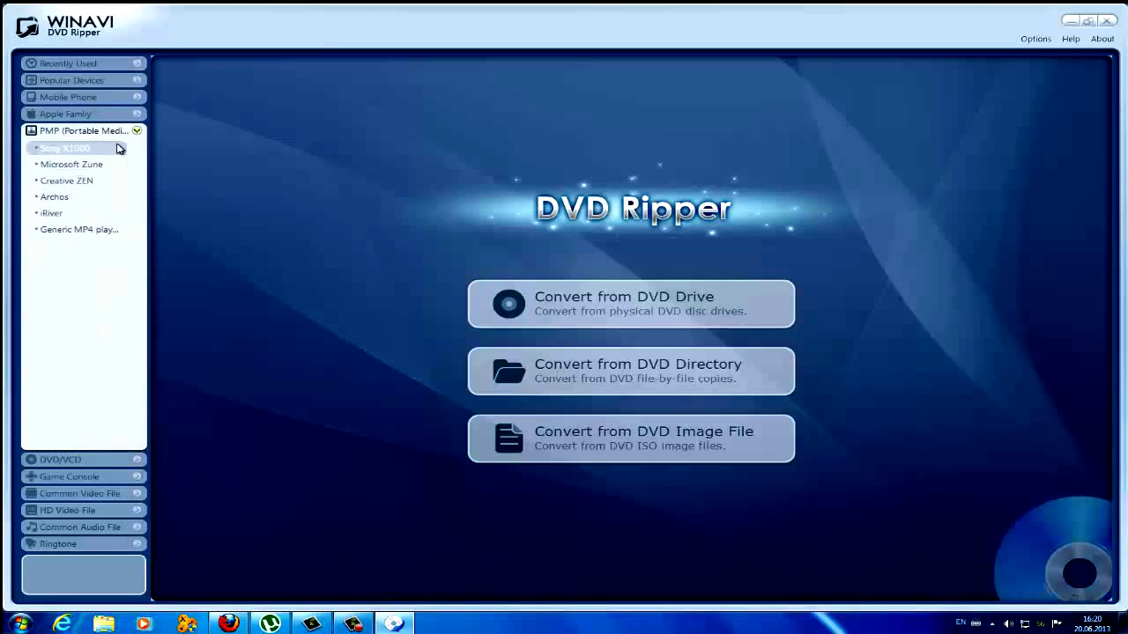
left_click(137, 461)
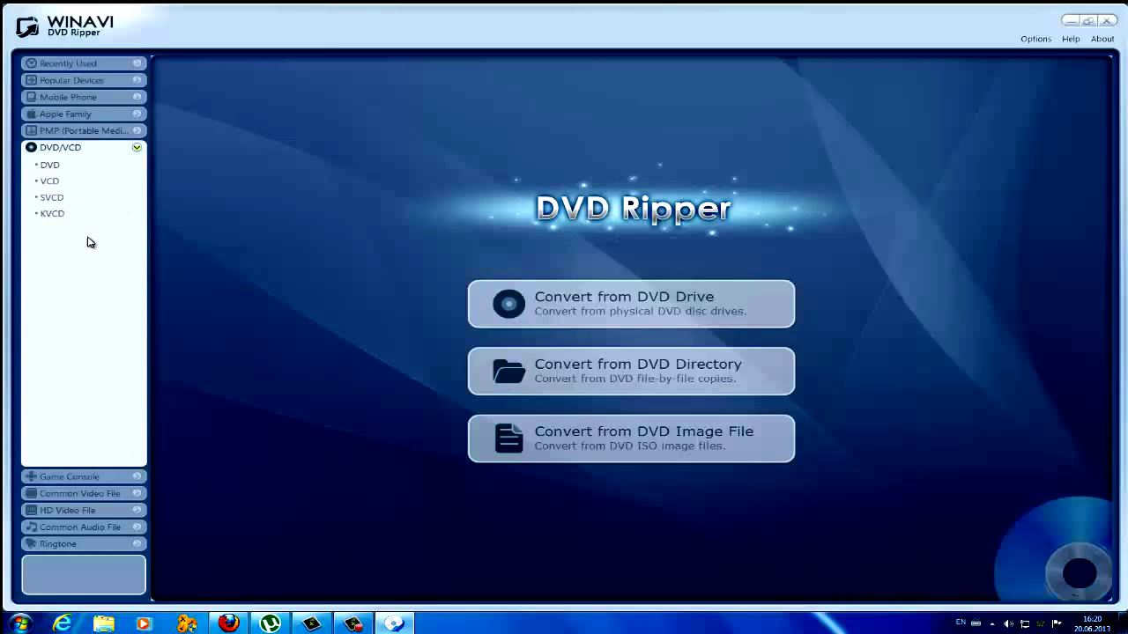
left_click(137, 478)
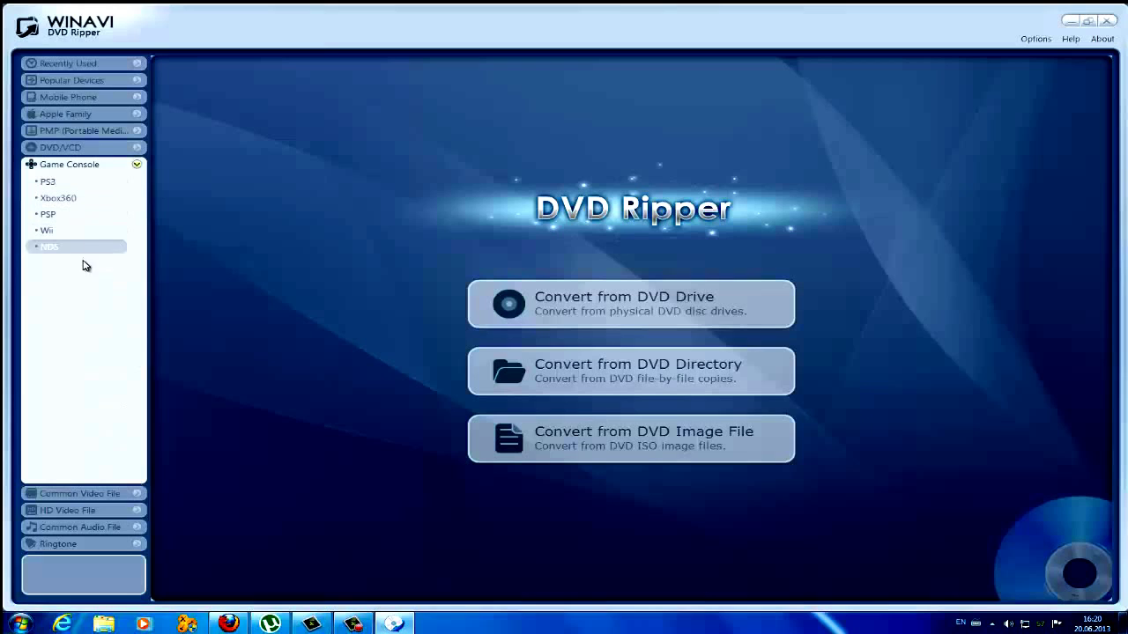
left_click(137, 495)
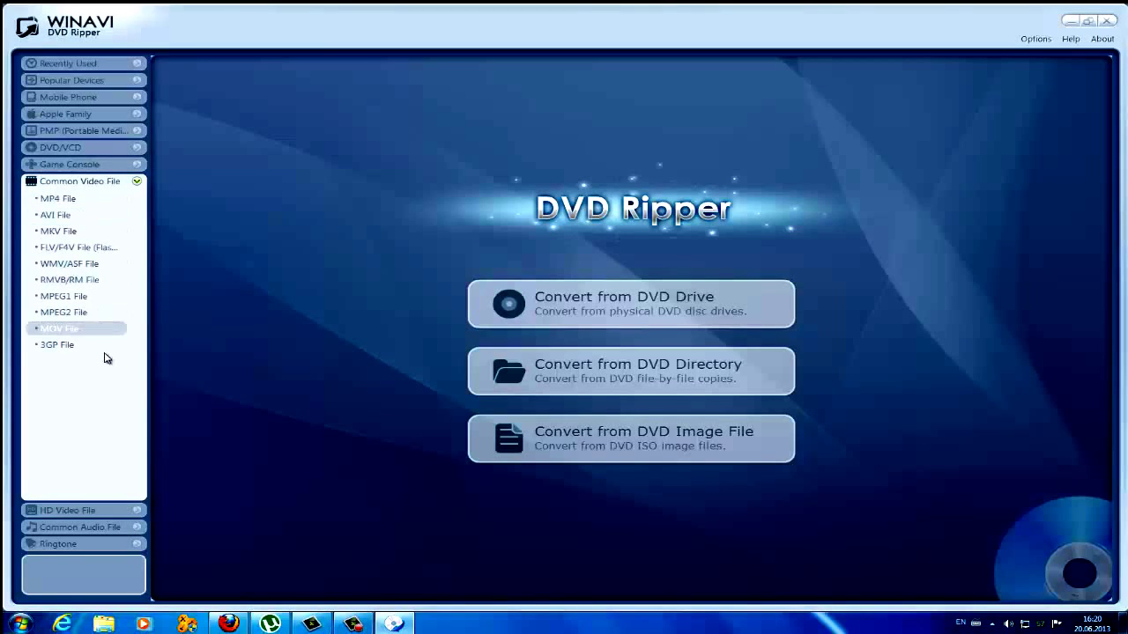
left_click(137, 512)
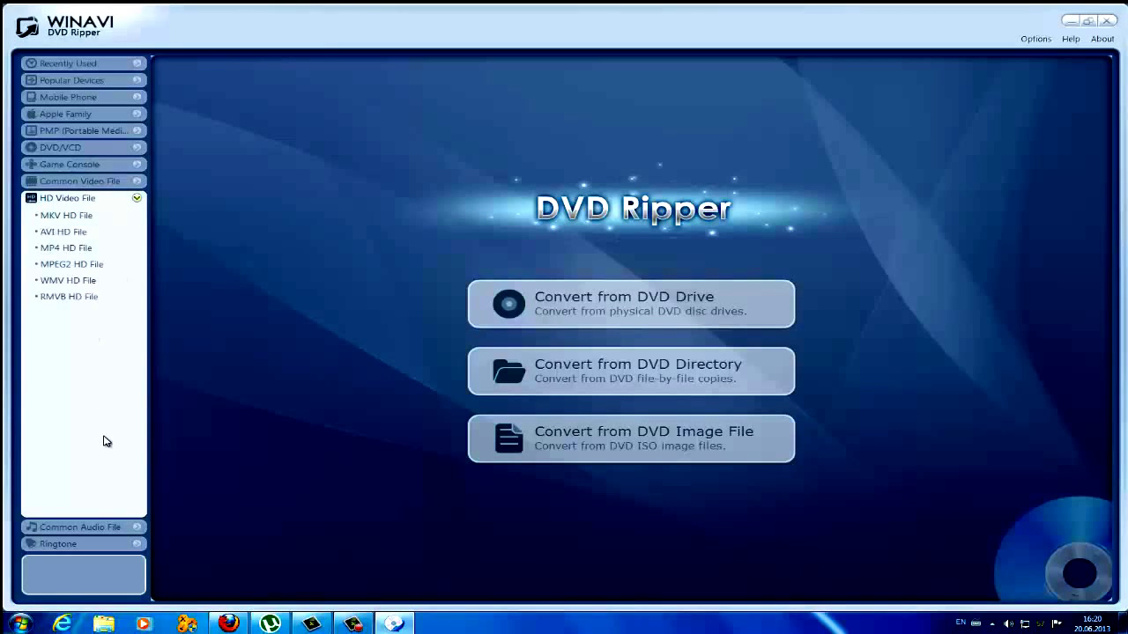
left_click(136, 528)
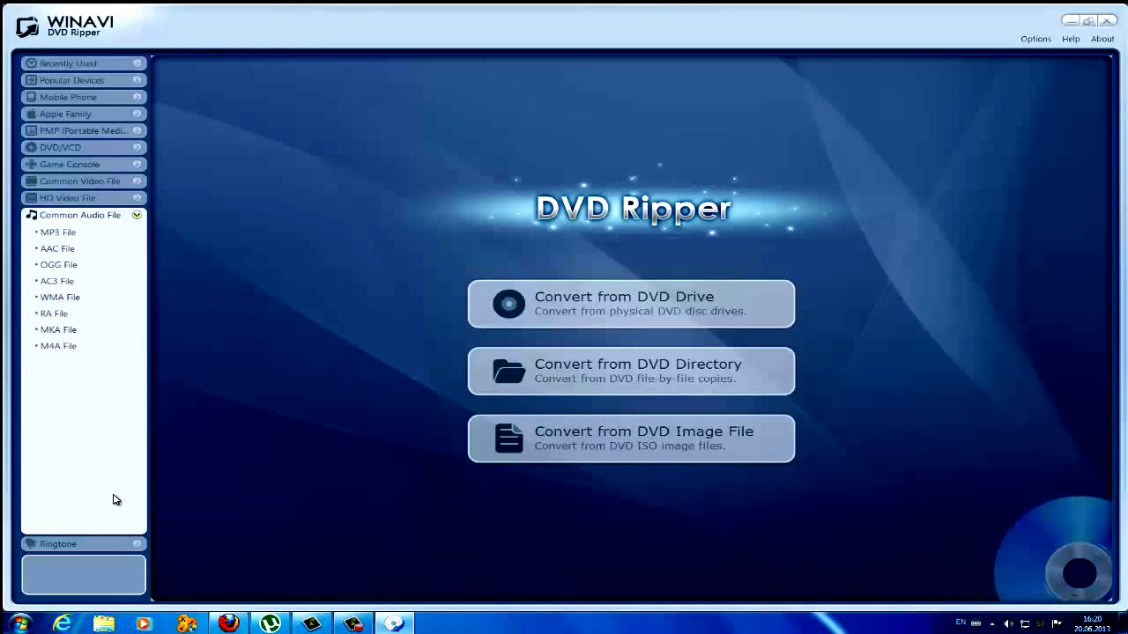
left_click(138, 545)
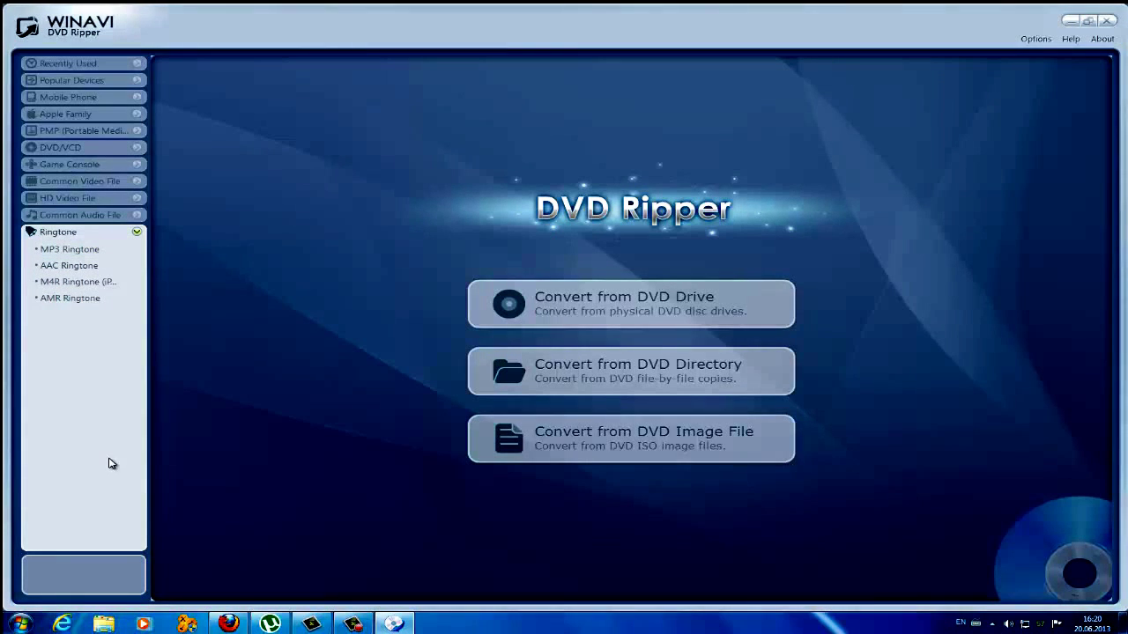
Check the program's registration details from its About information, then close them
left_click(1102, 39)
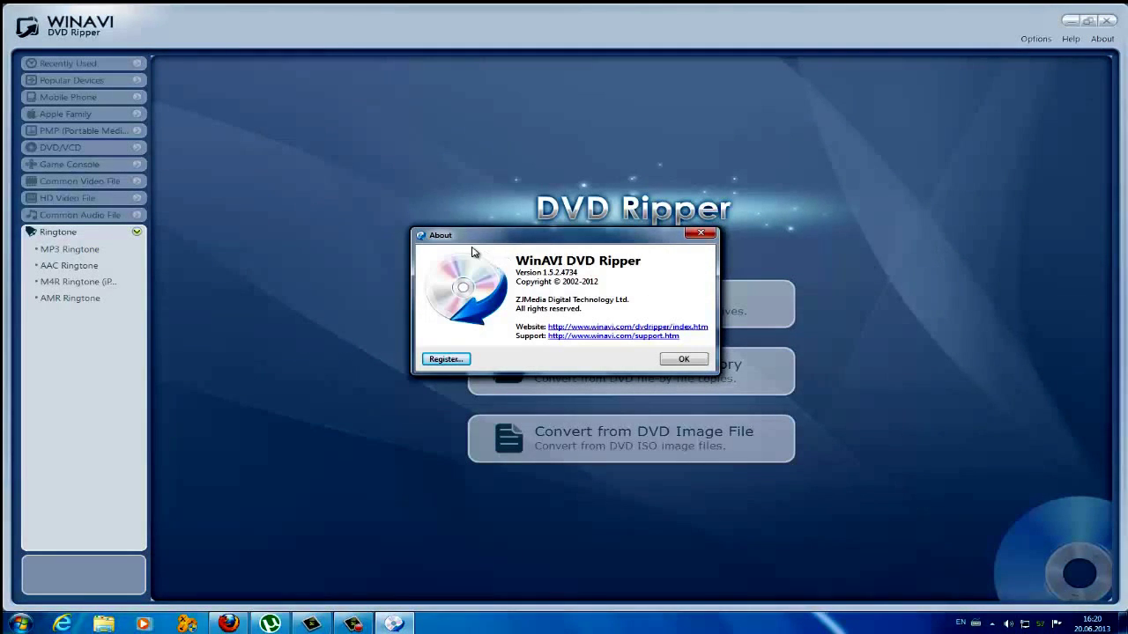
left_click(452, 360)
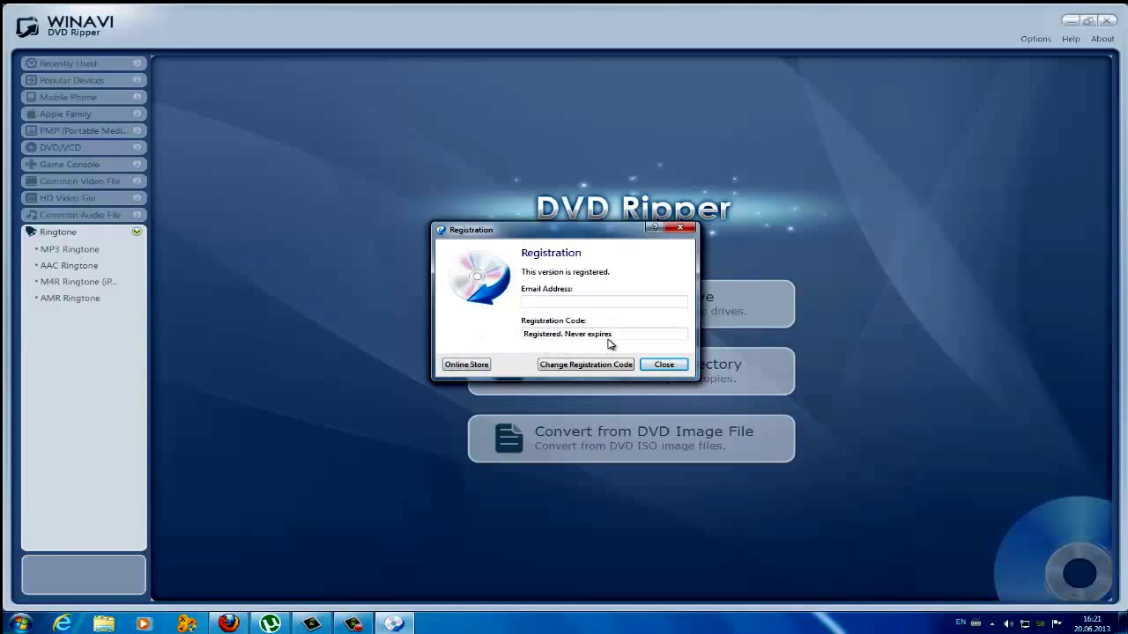
left_click(666, 366)
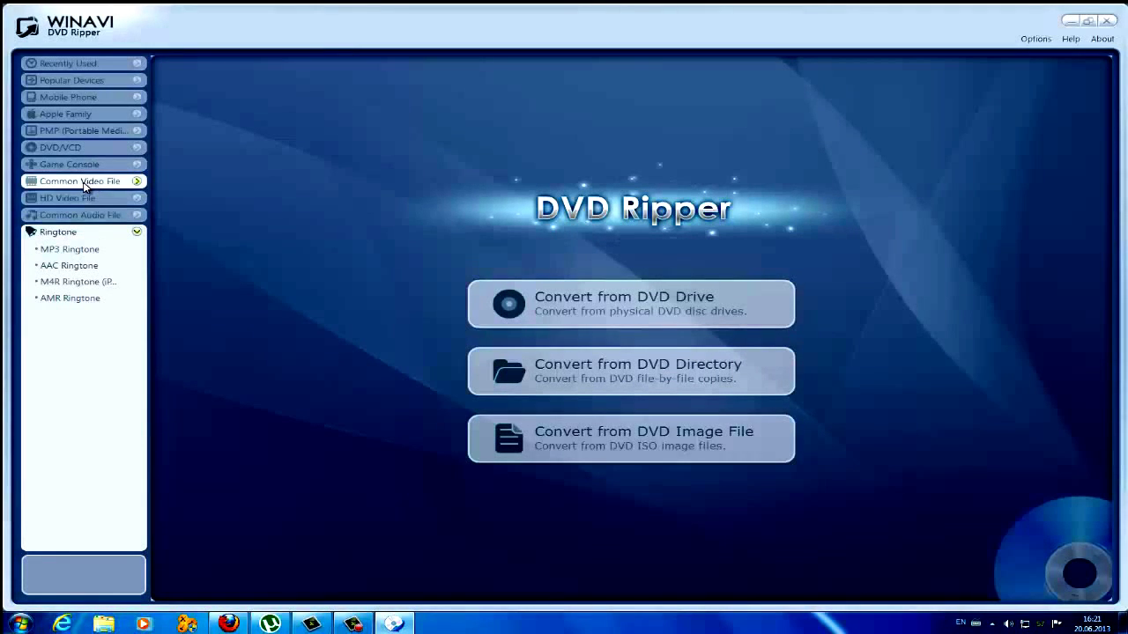
Choose MP4 File from the Common Video File formats and load the Nea Marin Miliardar disc image as the source
left_click(138, 182)
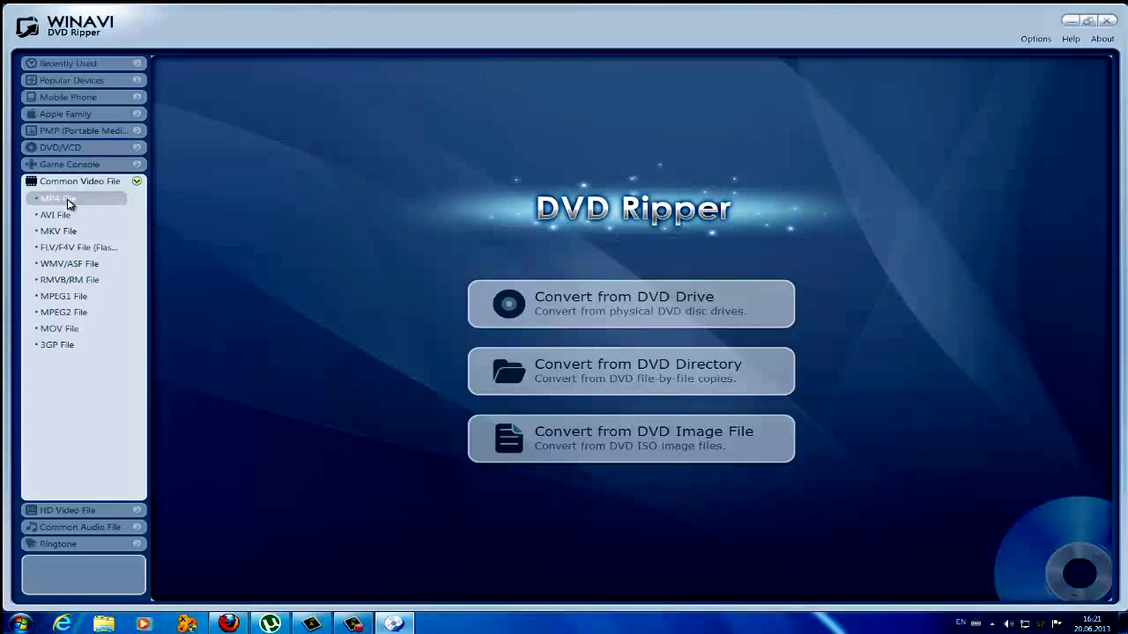
left_click(68, 199)
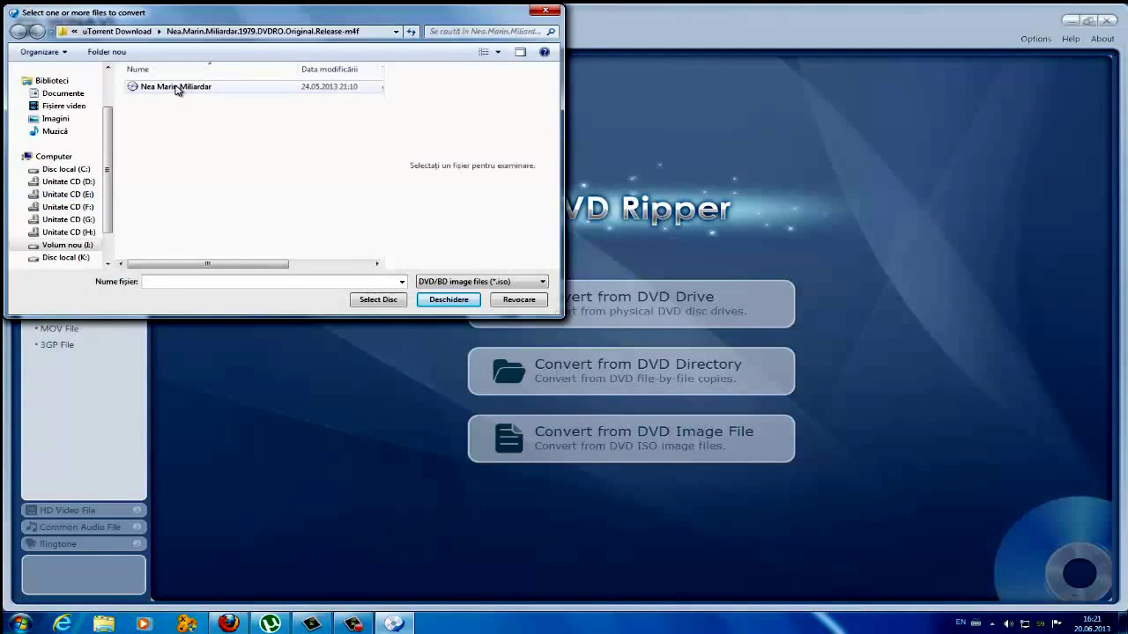
double_click(177, 87)
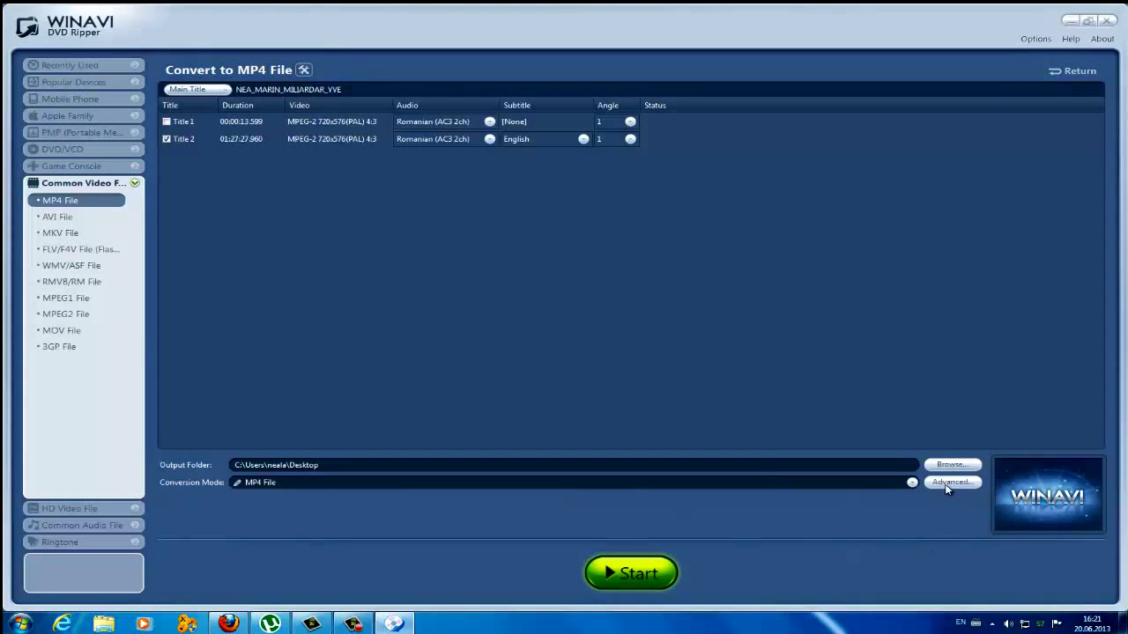
Review the advanced MP4 encoder and subtitle options, keep Enable subtitles at No, and accept the settings
left_click(949, 487)
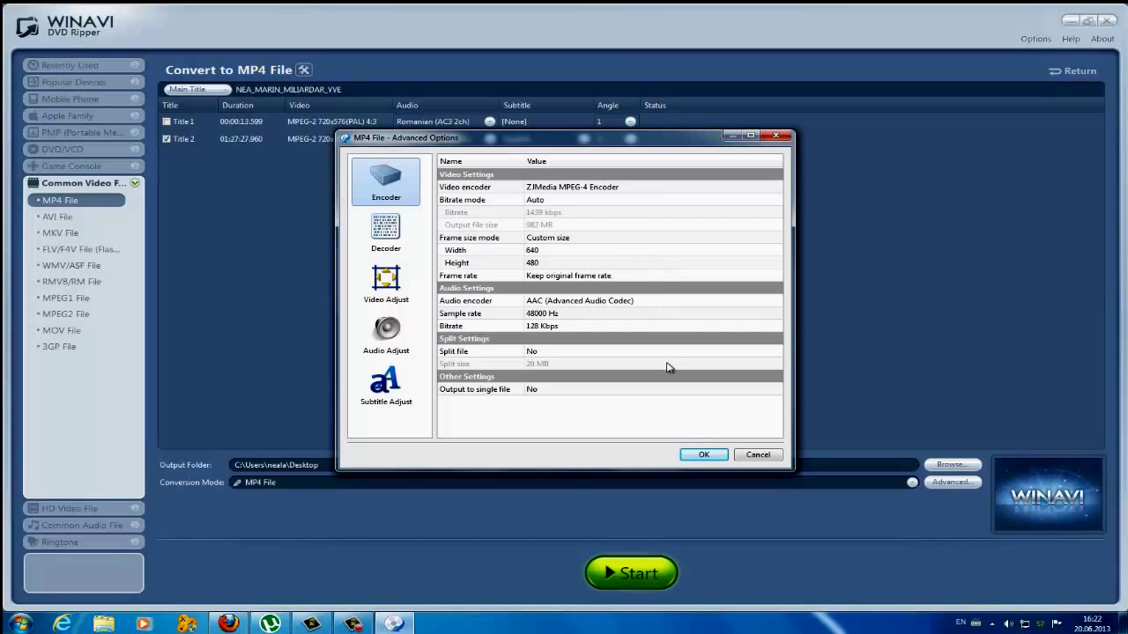
left_click(385, 397)
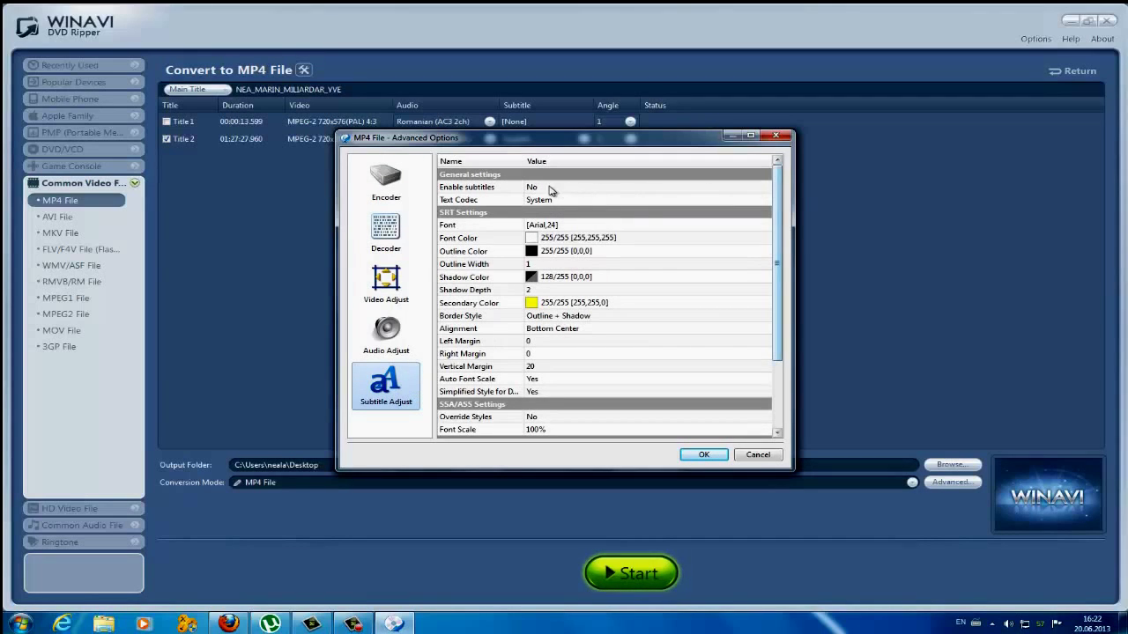
left_click(763, 190)
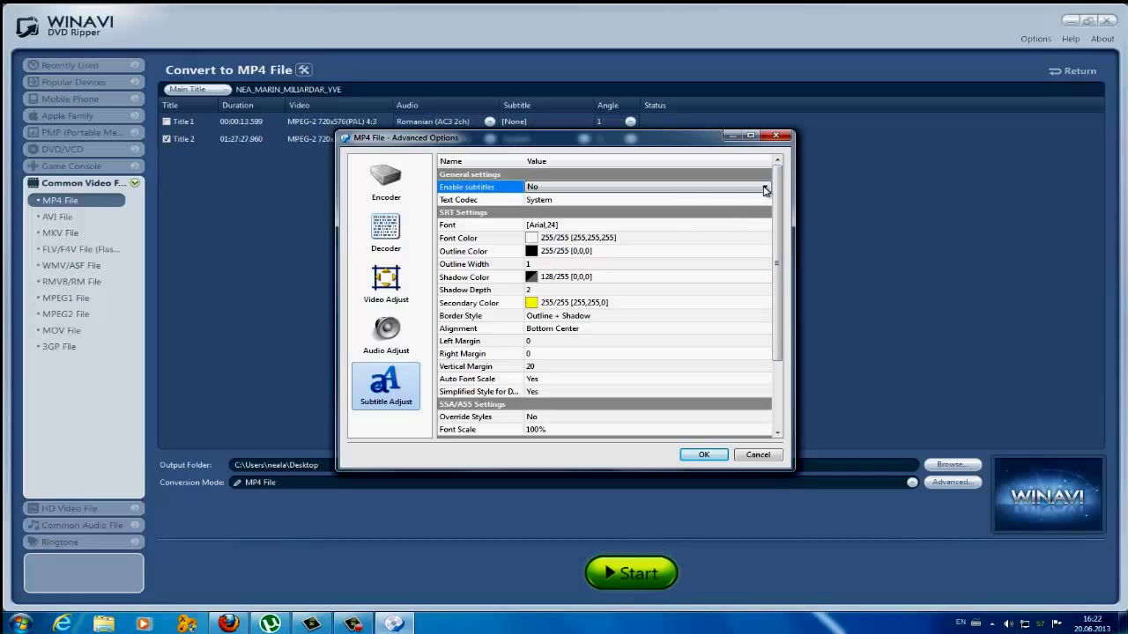
left_click(765, 190)
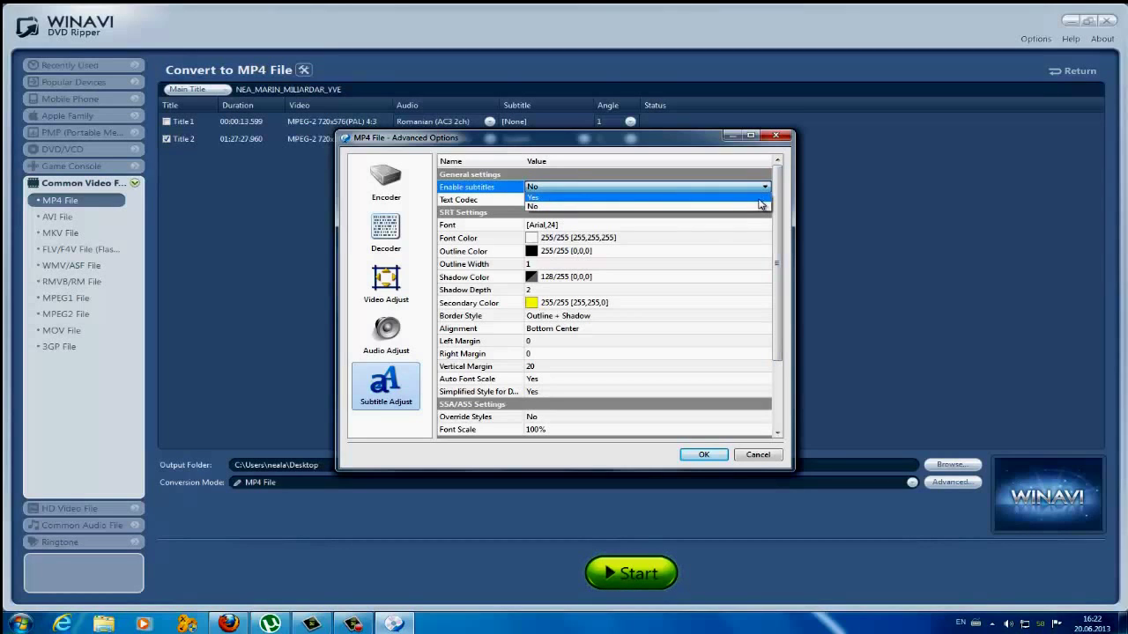
left_click(763, 206)
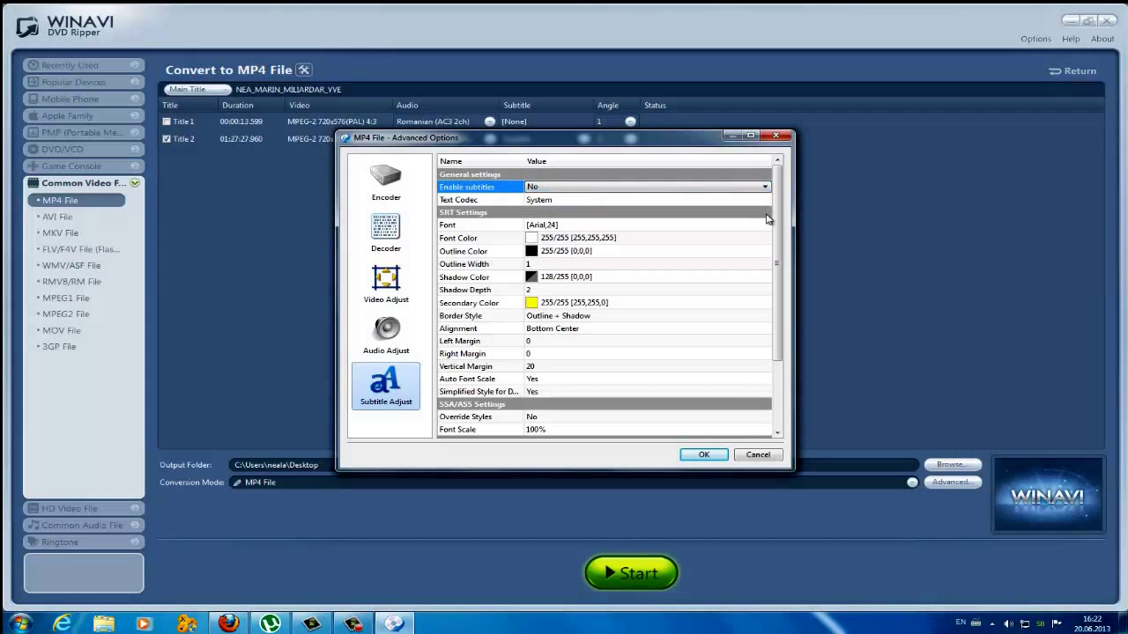
left_click(705, 453)
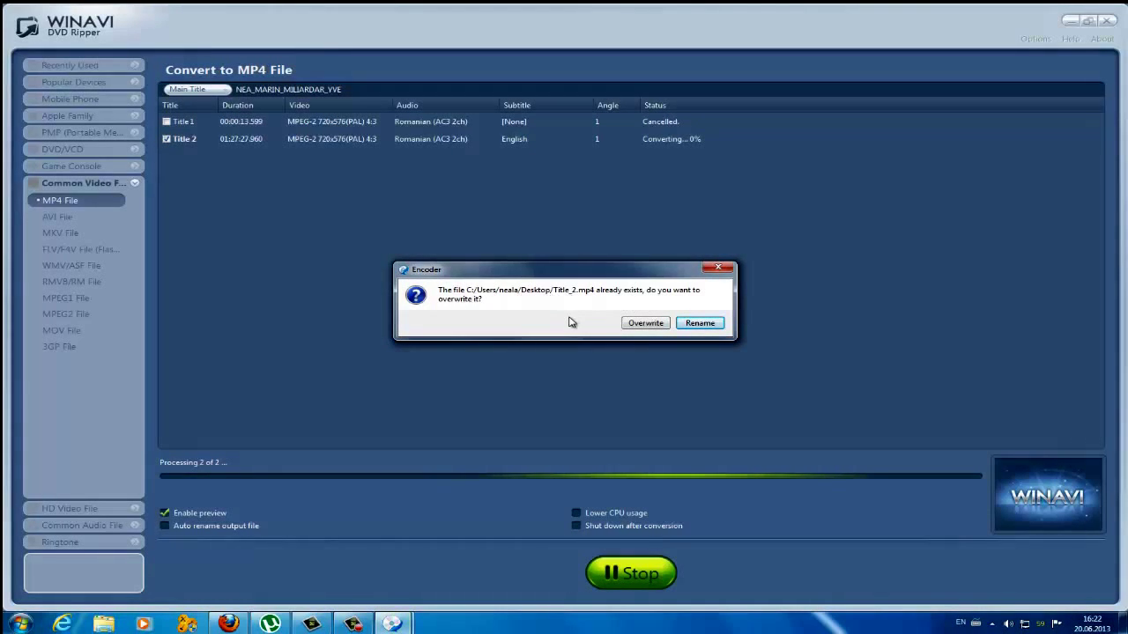
Convert Title 2 to MP4, overwriting the existing Title_2.mp4, then stop the conversion and return to the start screen
left_click(645, 323)
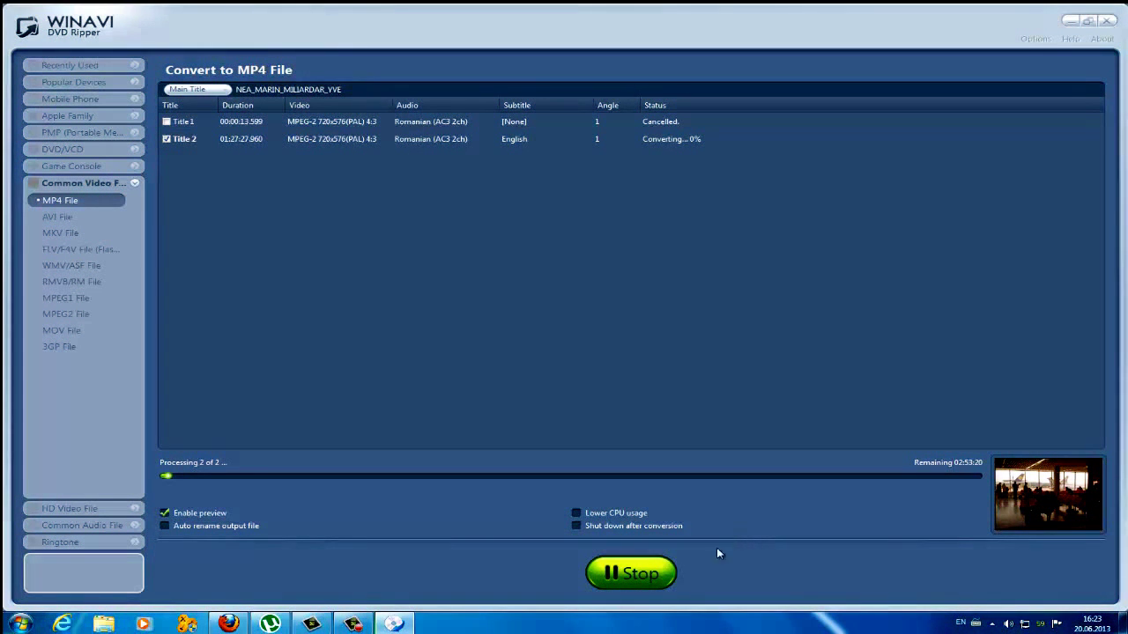
left_click(641, 577)
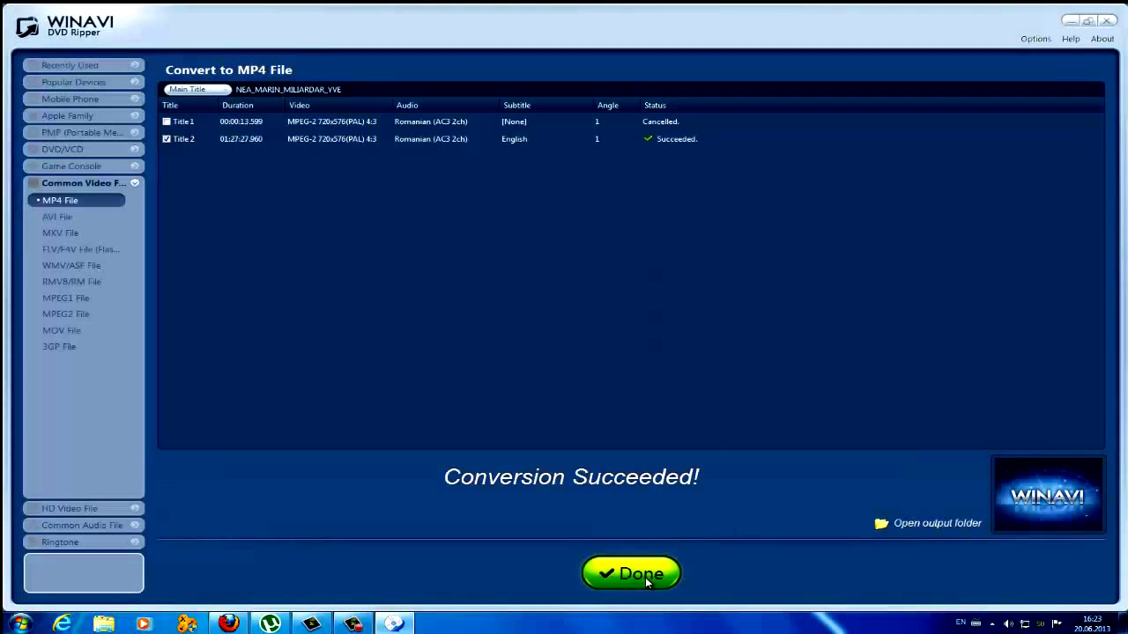
left_click(645, 577)
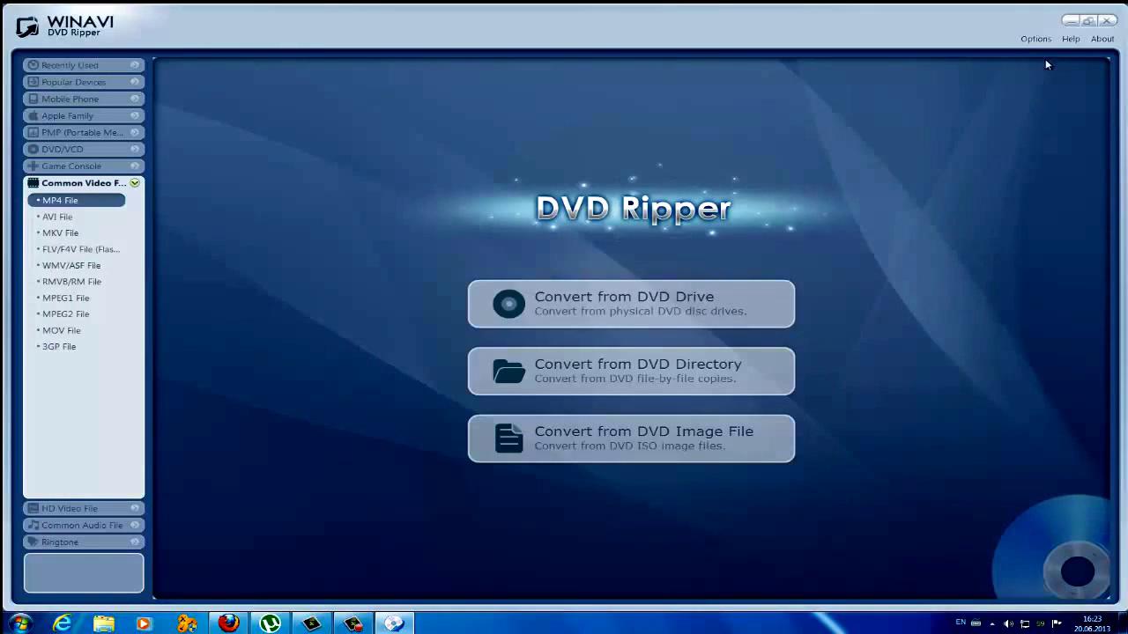
Close WinAVI DVD Ripper and show the hidden notification icons
left_click(1107, 20)
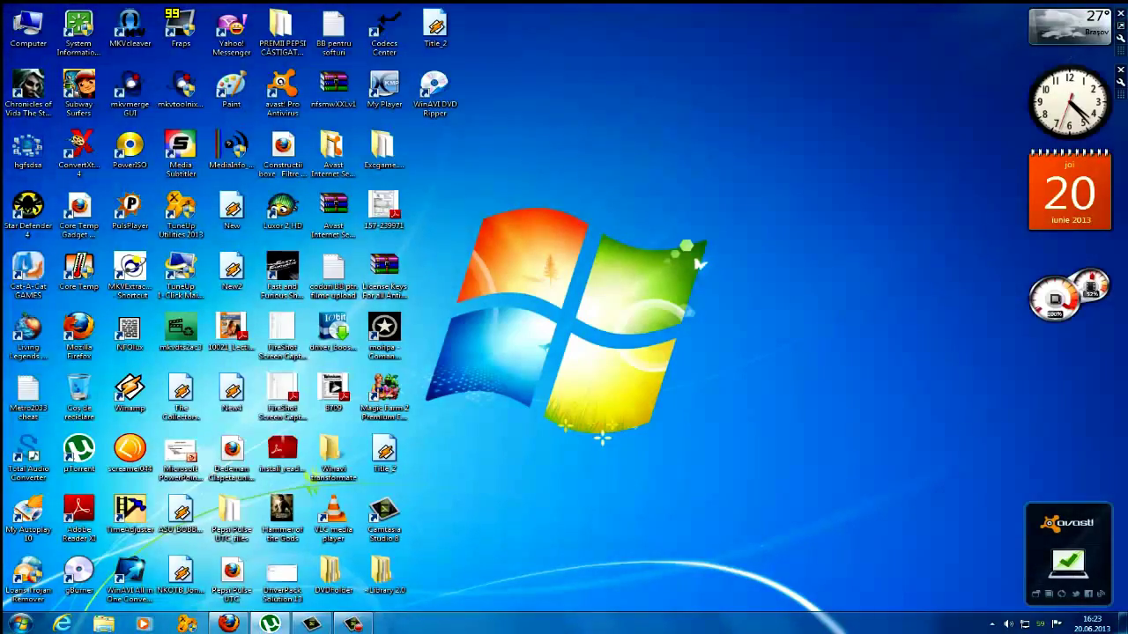
left_click(992, 624)
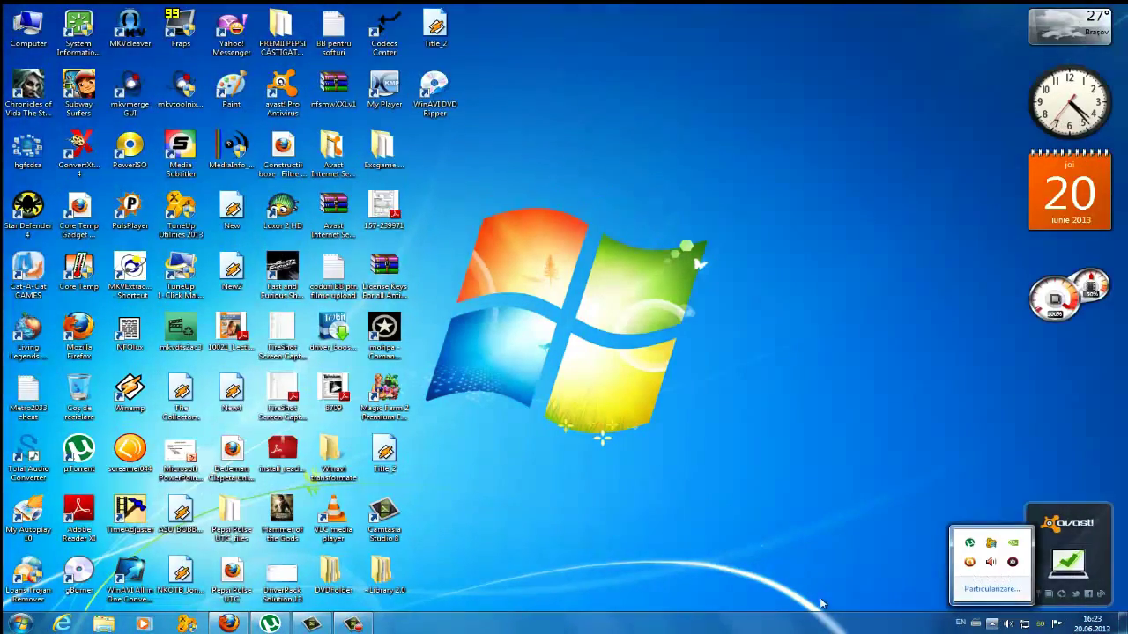